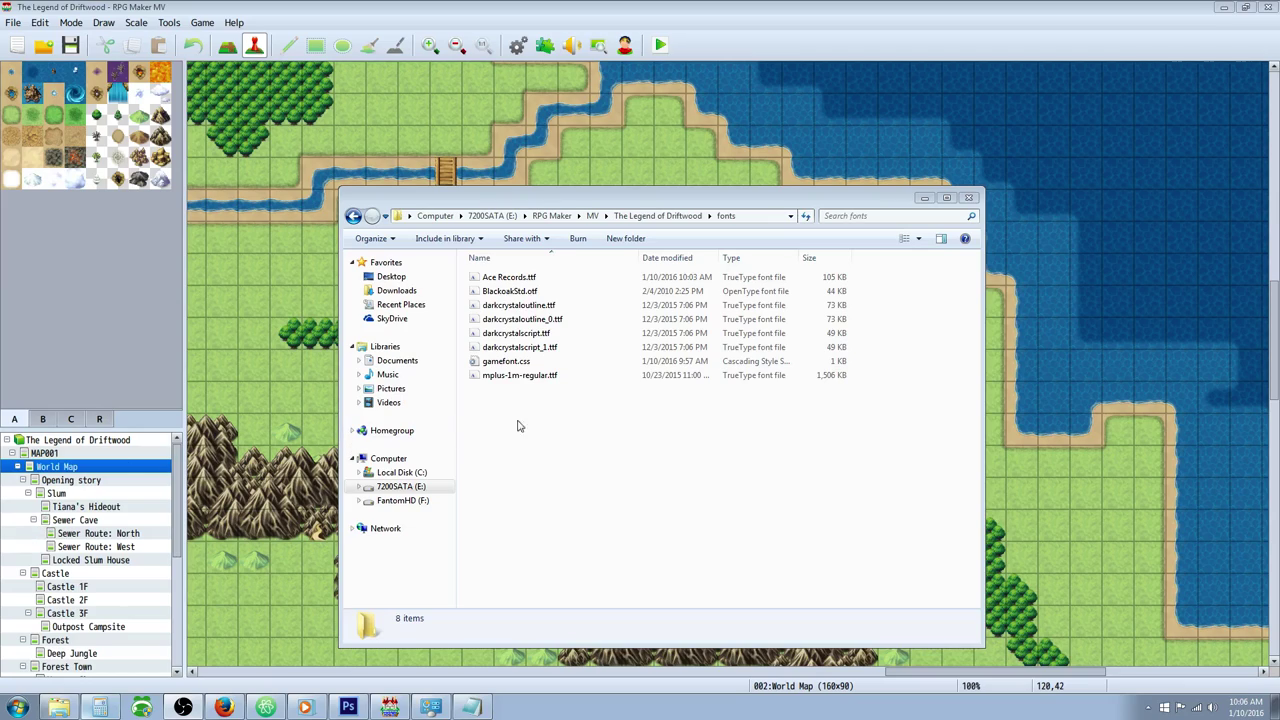
Install Ace Records.ttf from the project's fonts folder, replacing the existing copy.
click(560, 405)
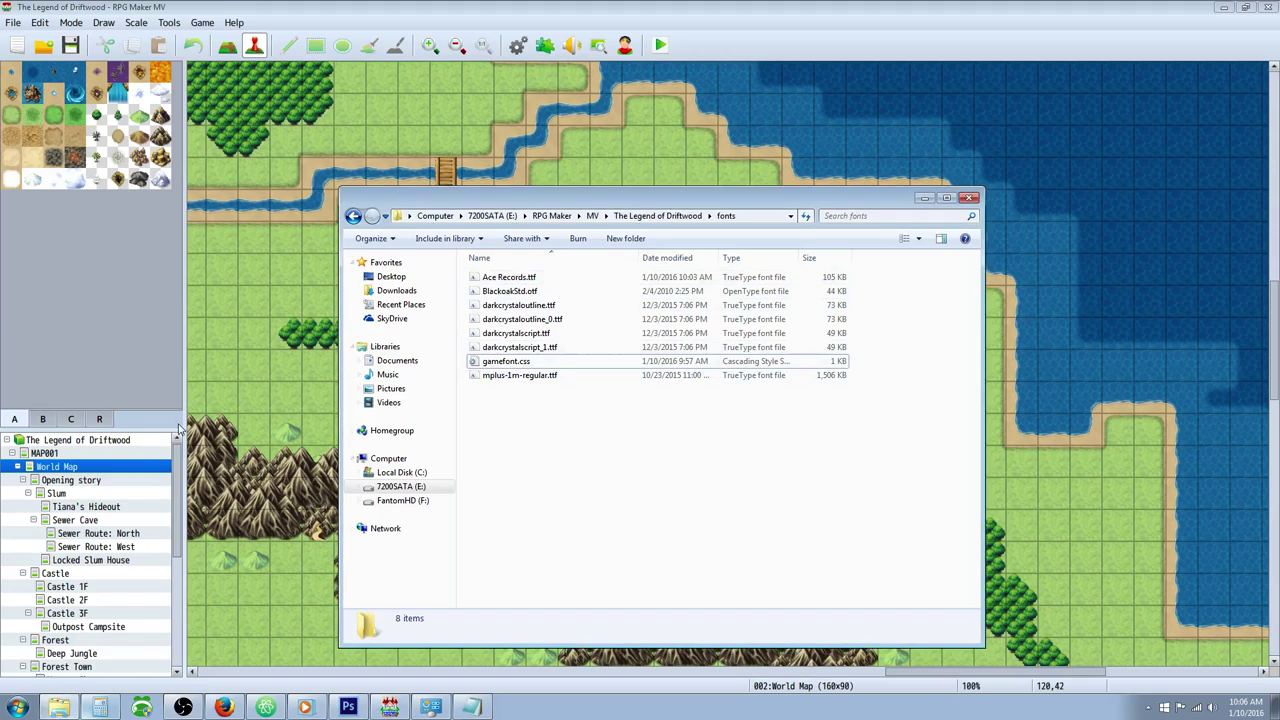
click(510, 280)
double_click(513, 282)
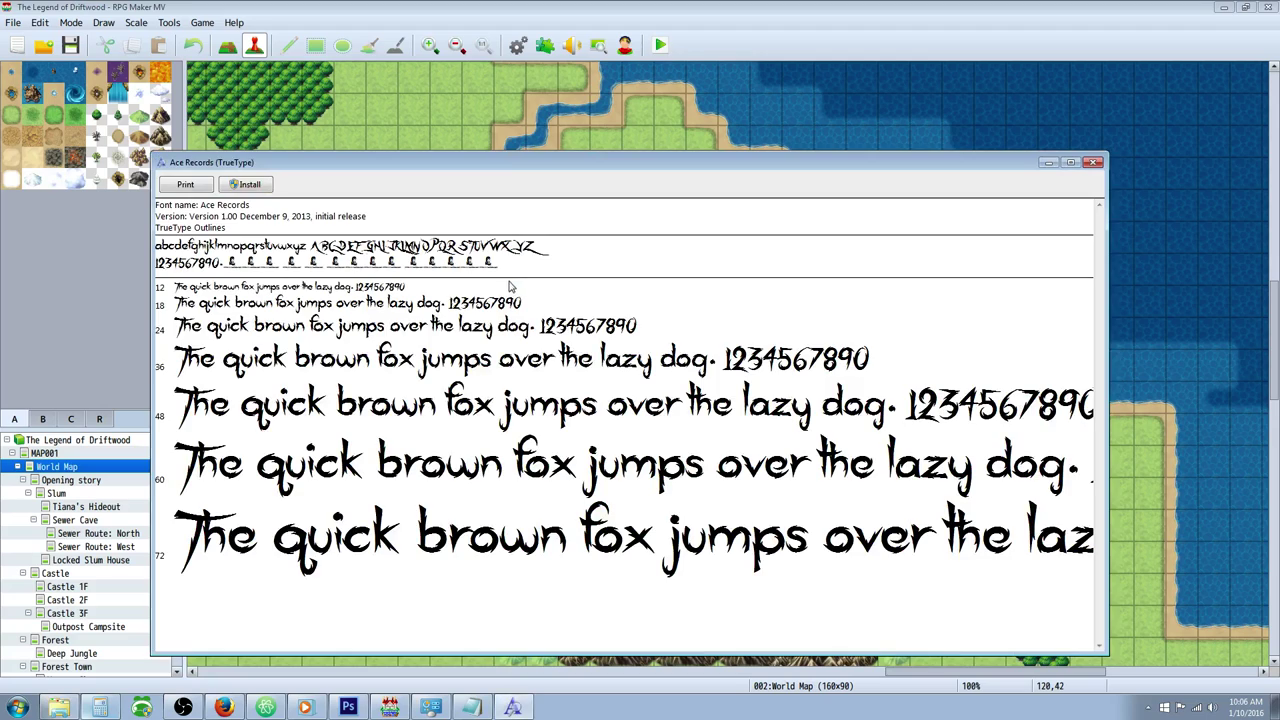
click(247, 184)
click(686, 365)
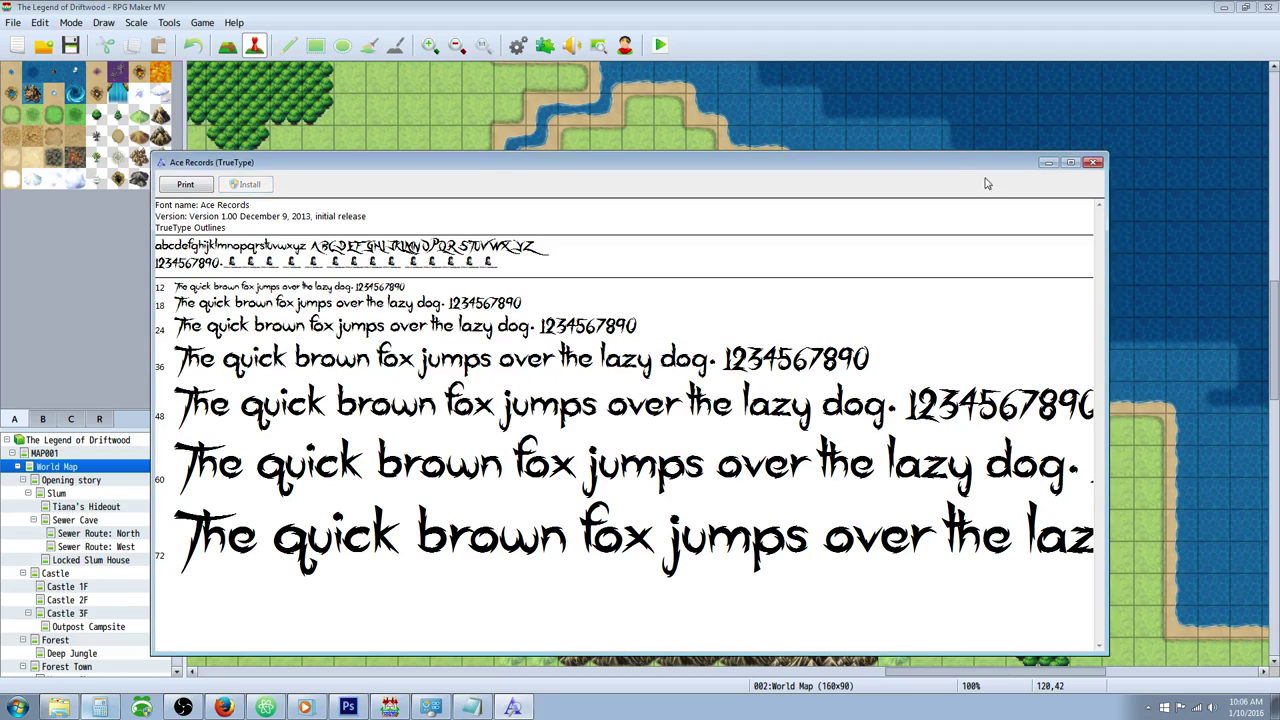
click(1093, 162)
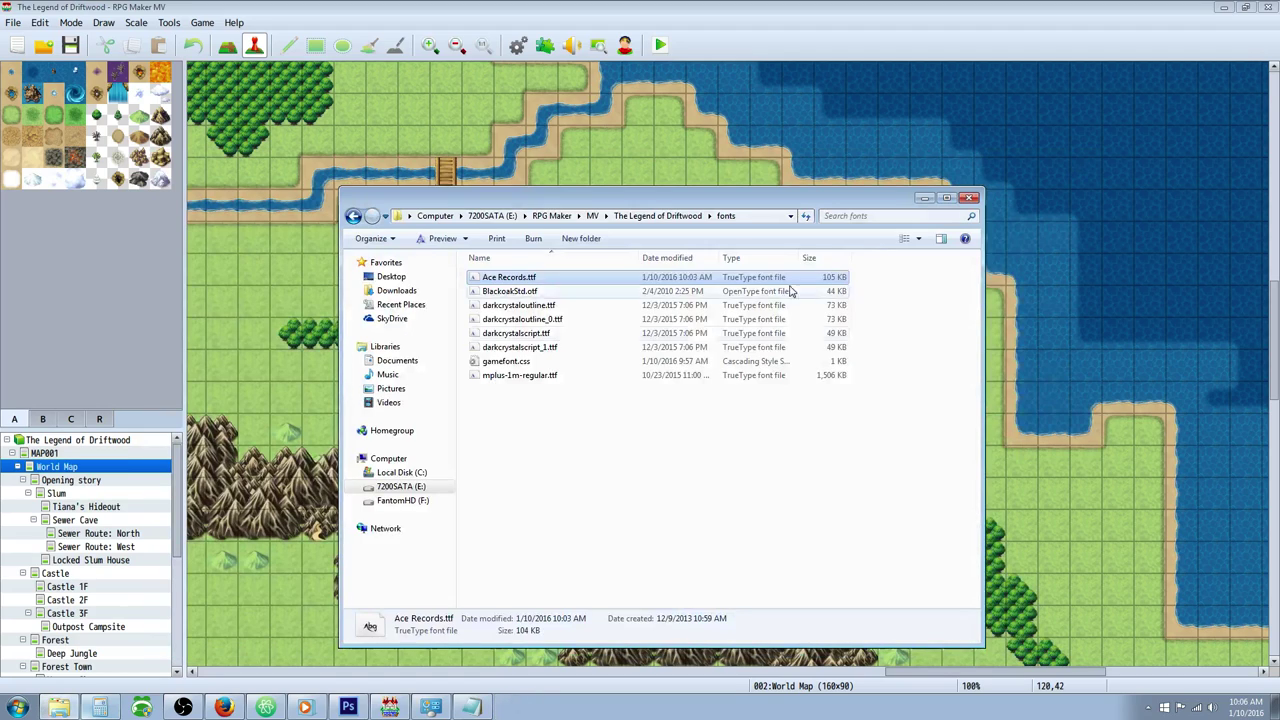
Find Fonts through a 'fonts' search and copy the installed Ace Records Regular font.
click(19, 708)
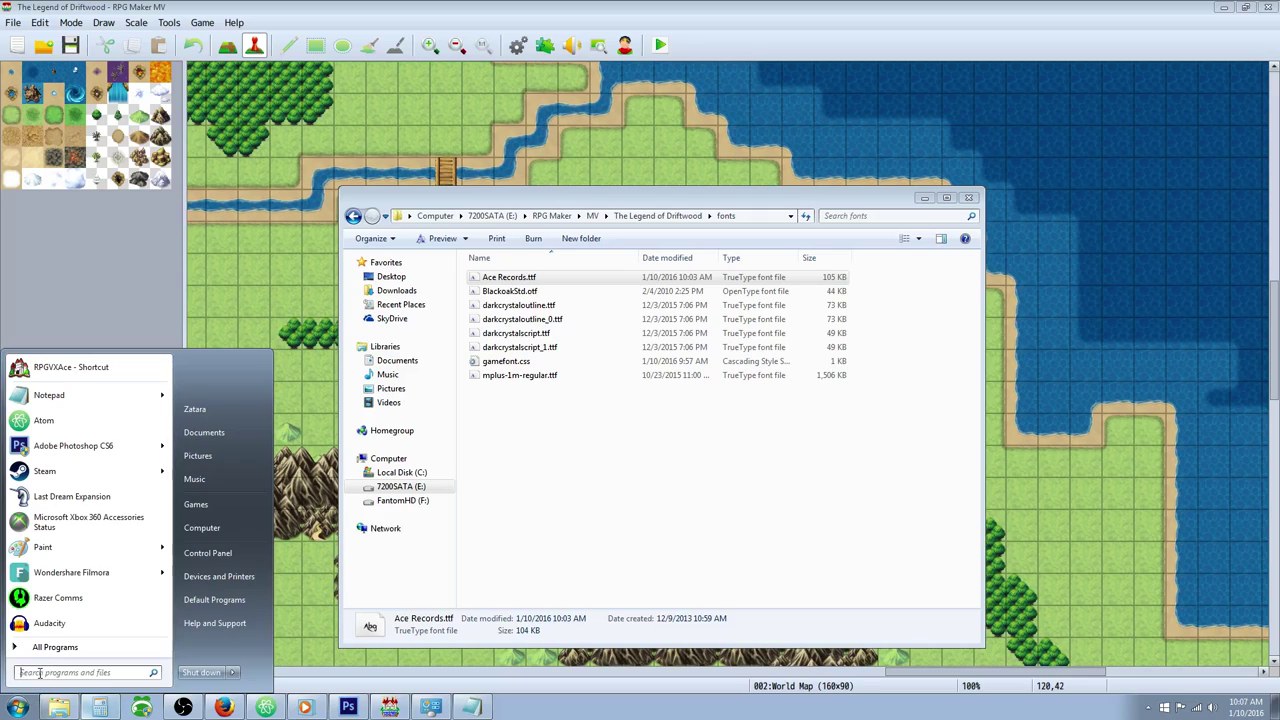
text(fonts)
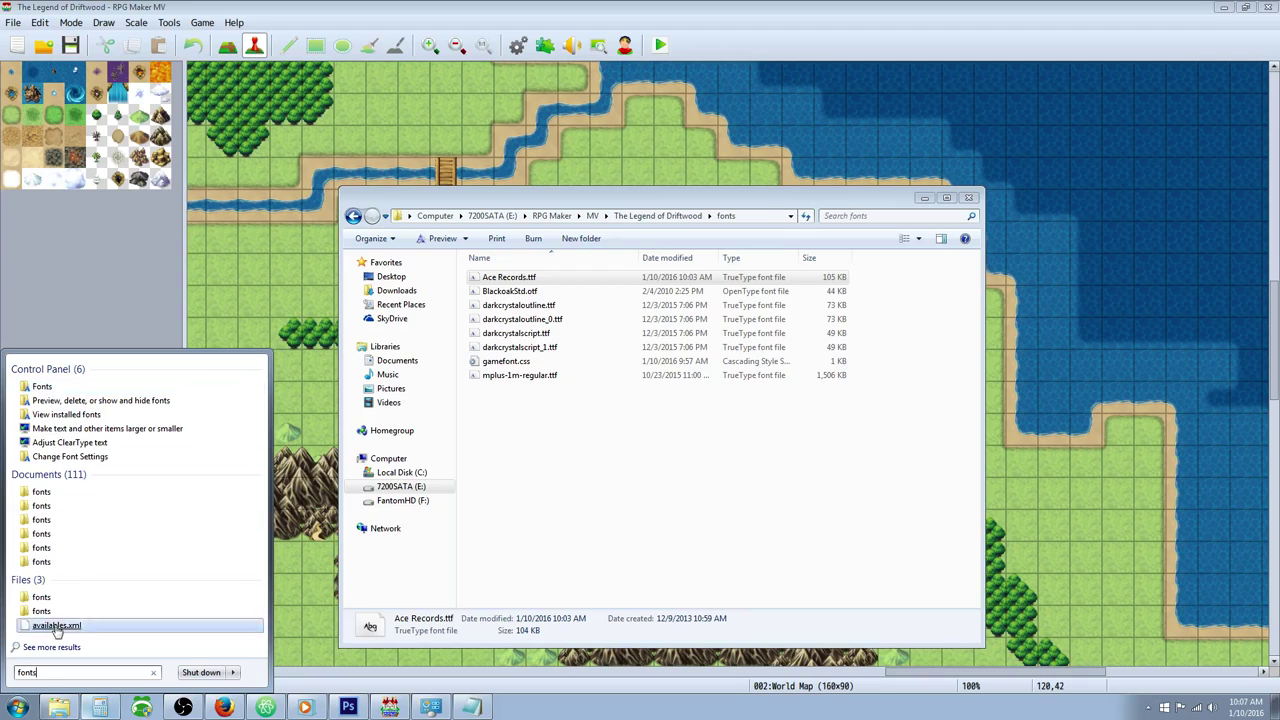
click(430, 708)
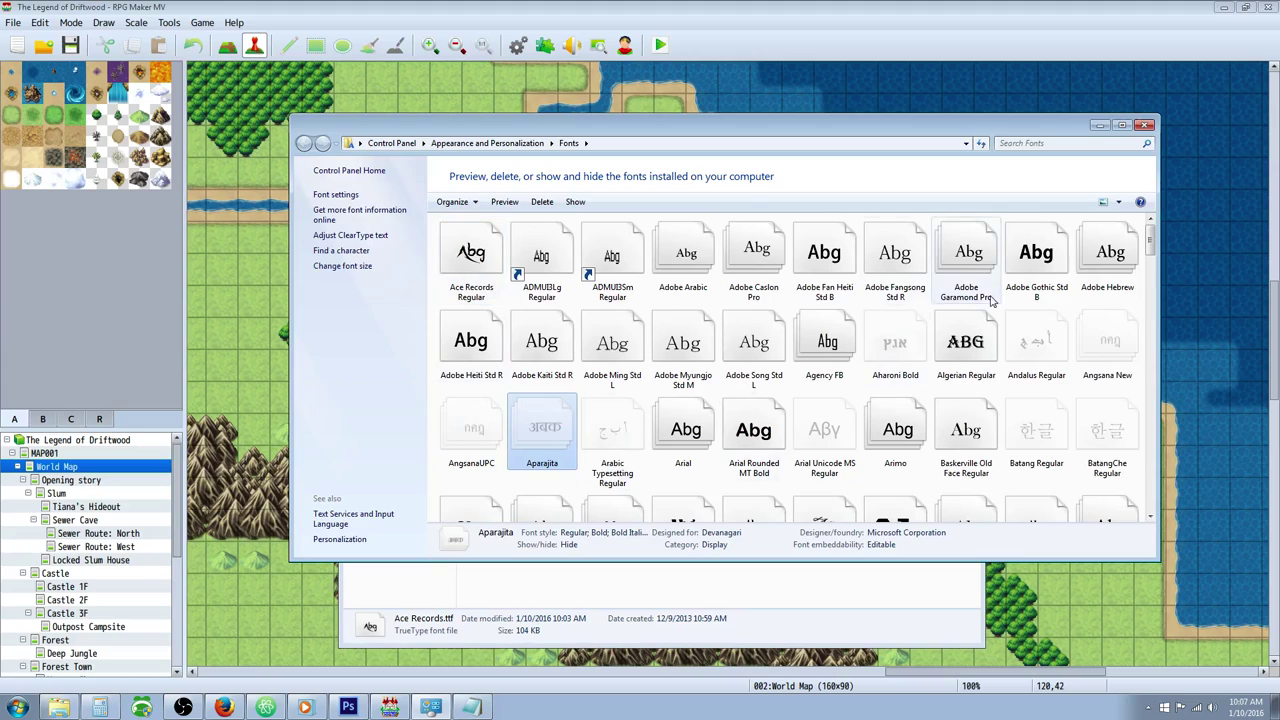
right_click(474, 268)
click(505, 324)
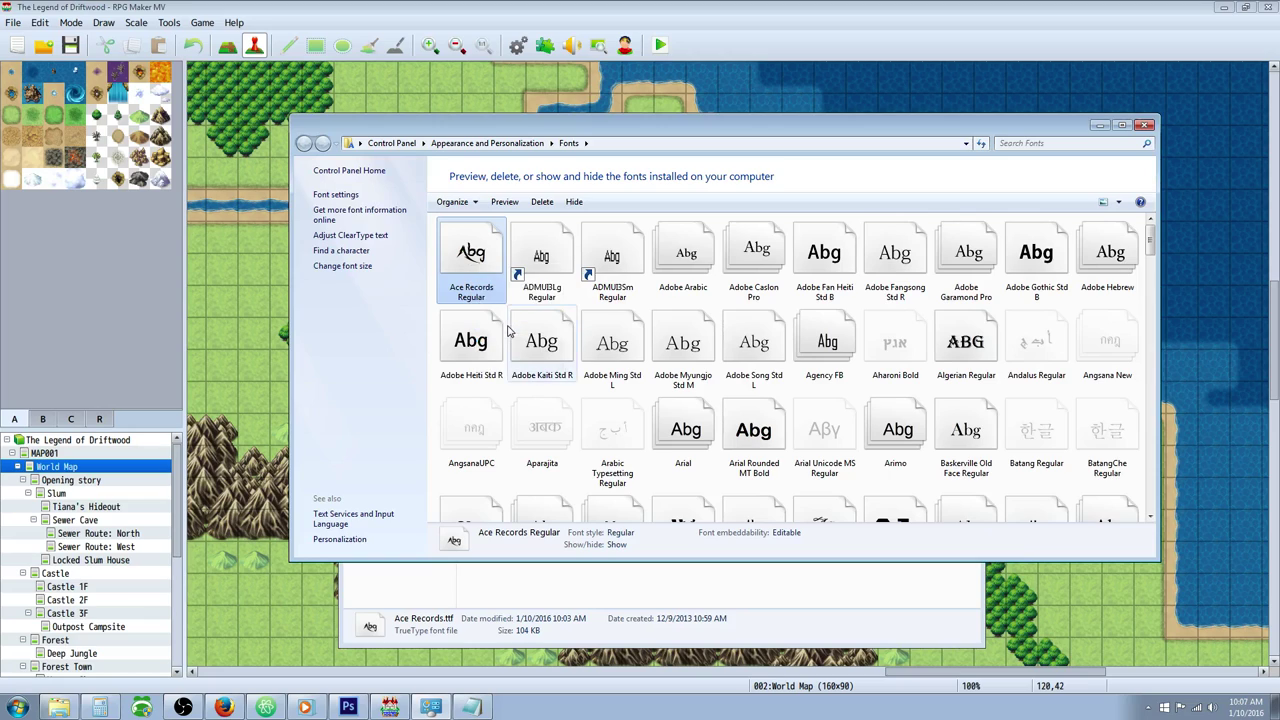
click(560, 585)
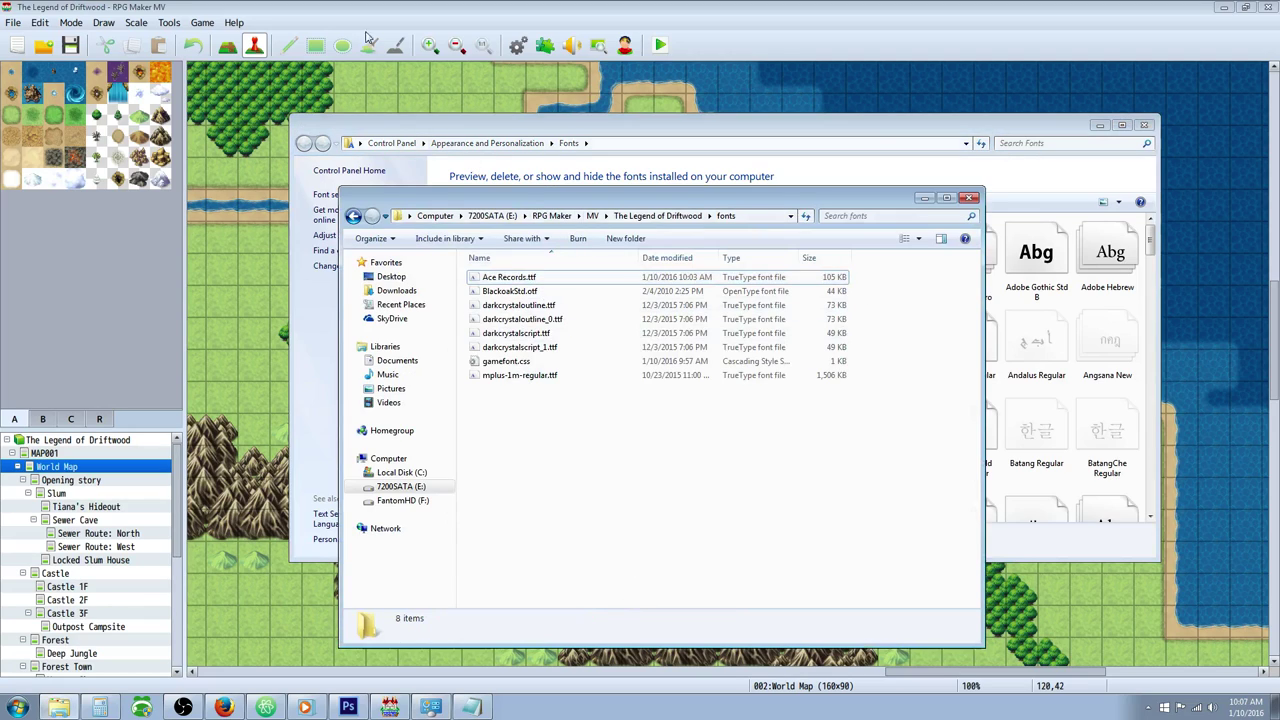
Open the game project's fonts folder from RPG Maker's Game menu.
click(203, 23)
click(220, 57)
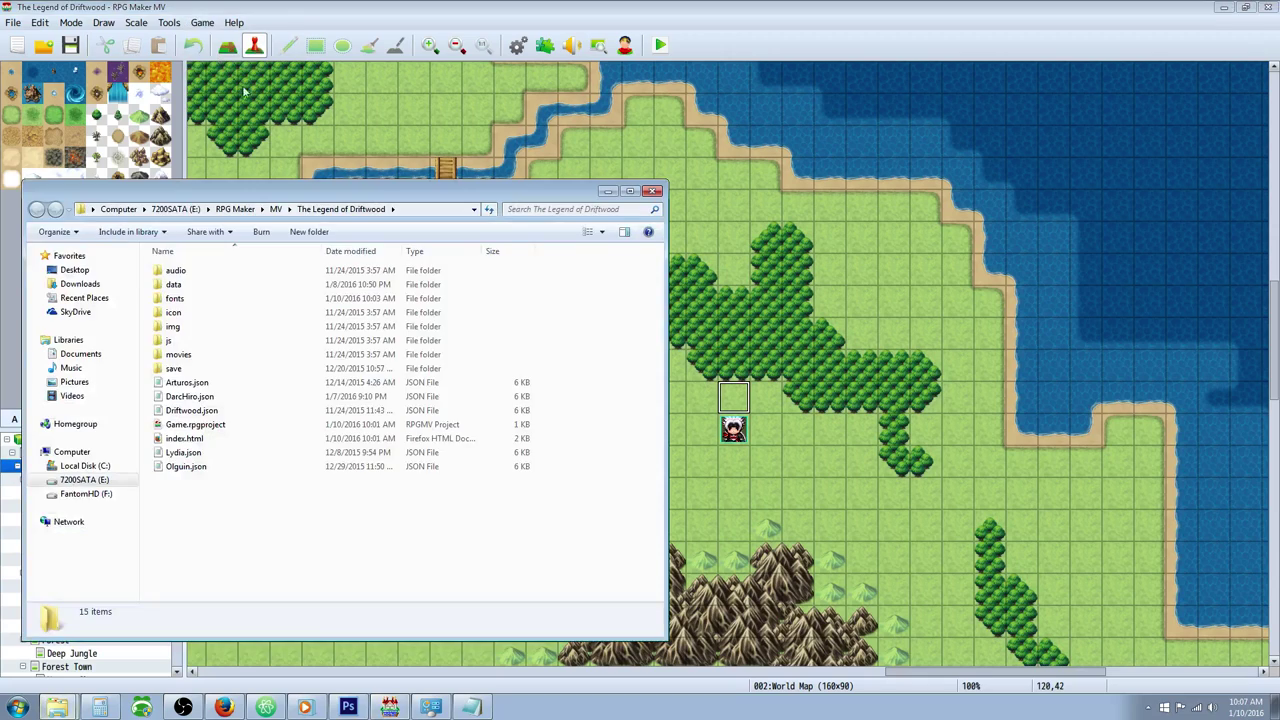
double_click(175, 298)
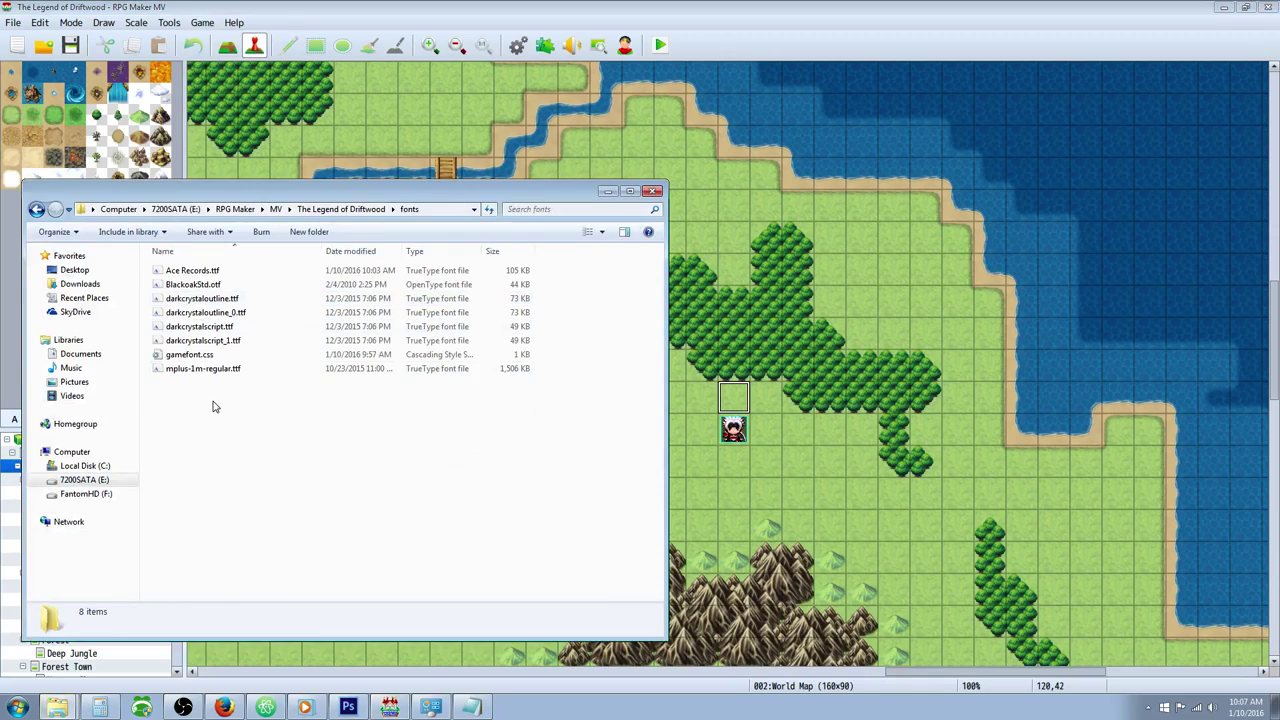
Try pasting the font, cancel the duplicate, and leave Ace Records.ttf's name unchanged.
right_click(213, 410)
click(265, 499)
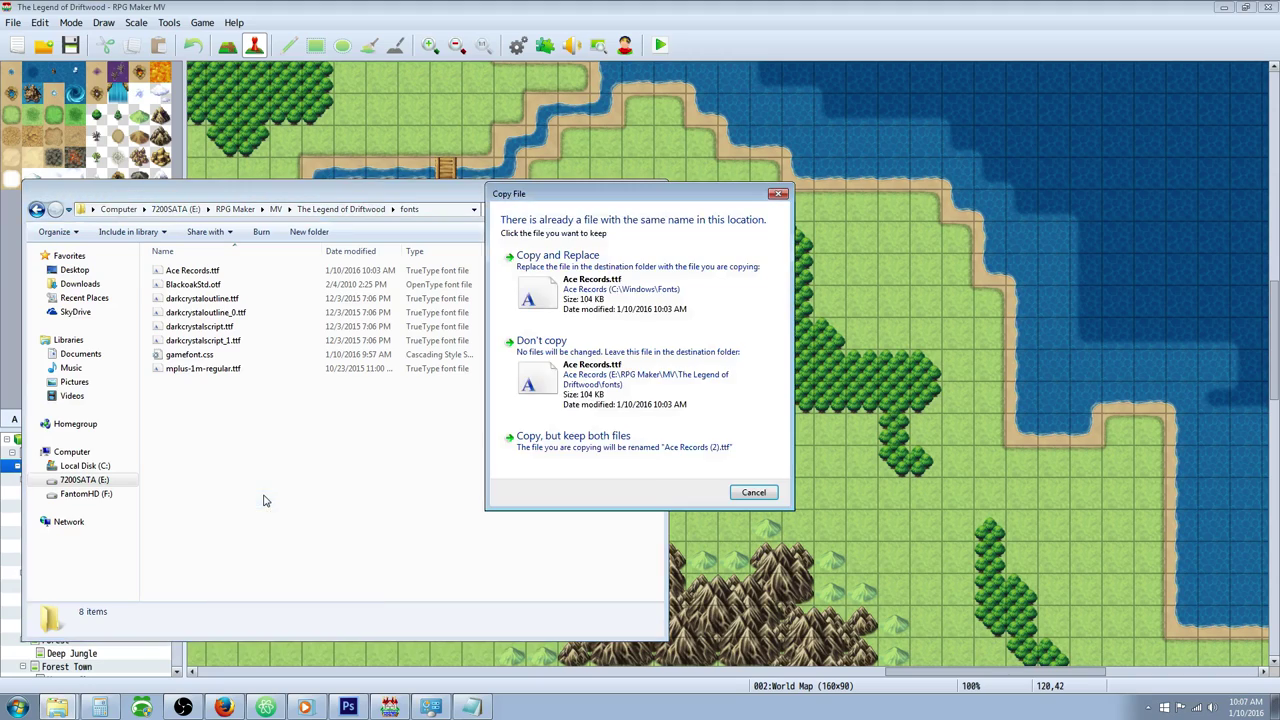
click(755, 492)
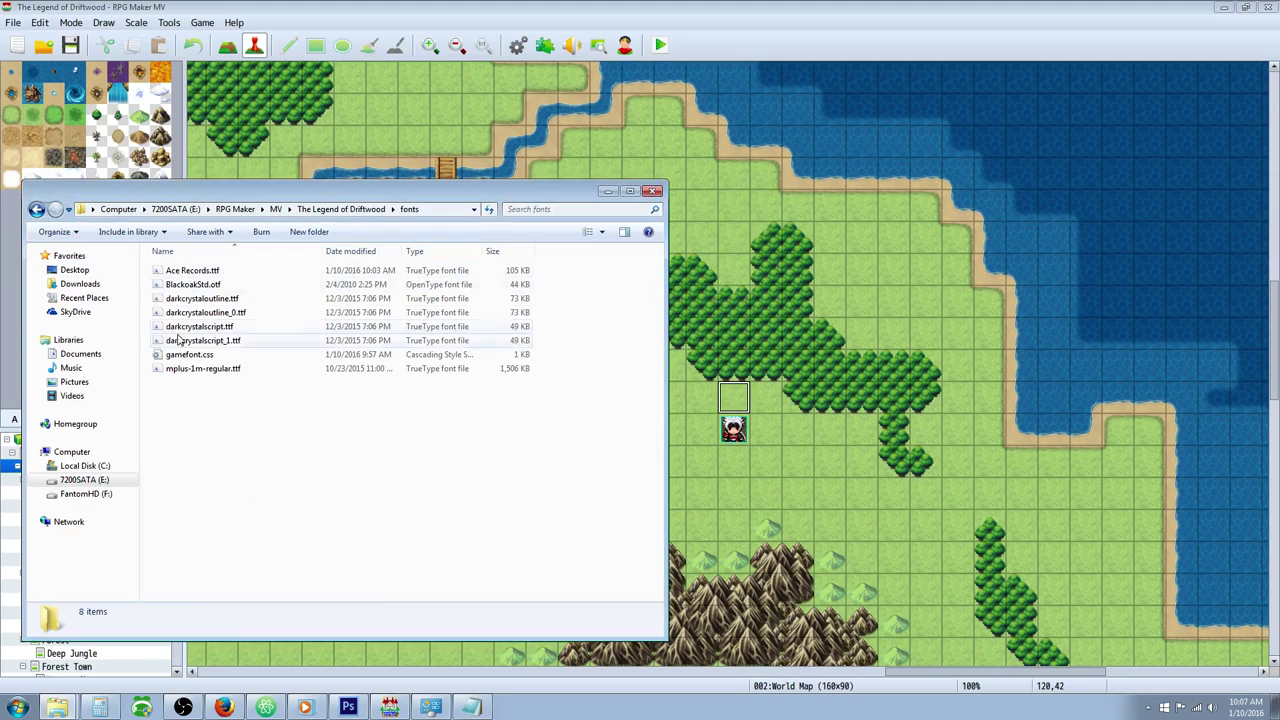
click(211, 277)
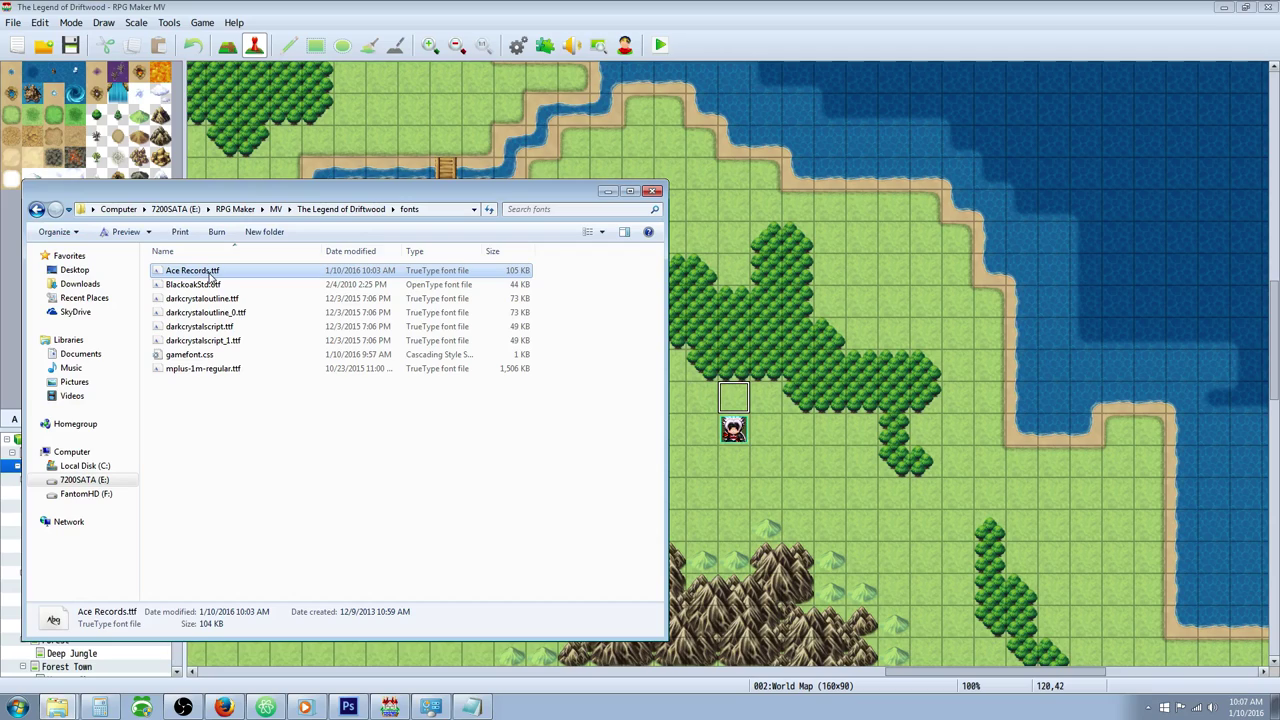
click(211, 273)
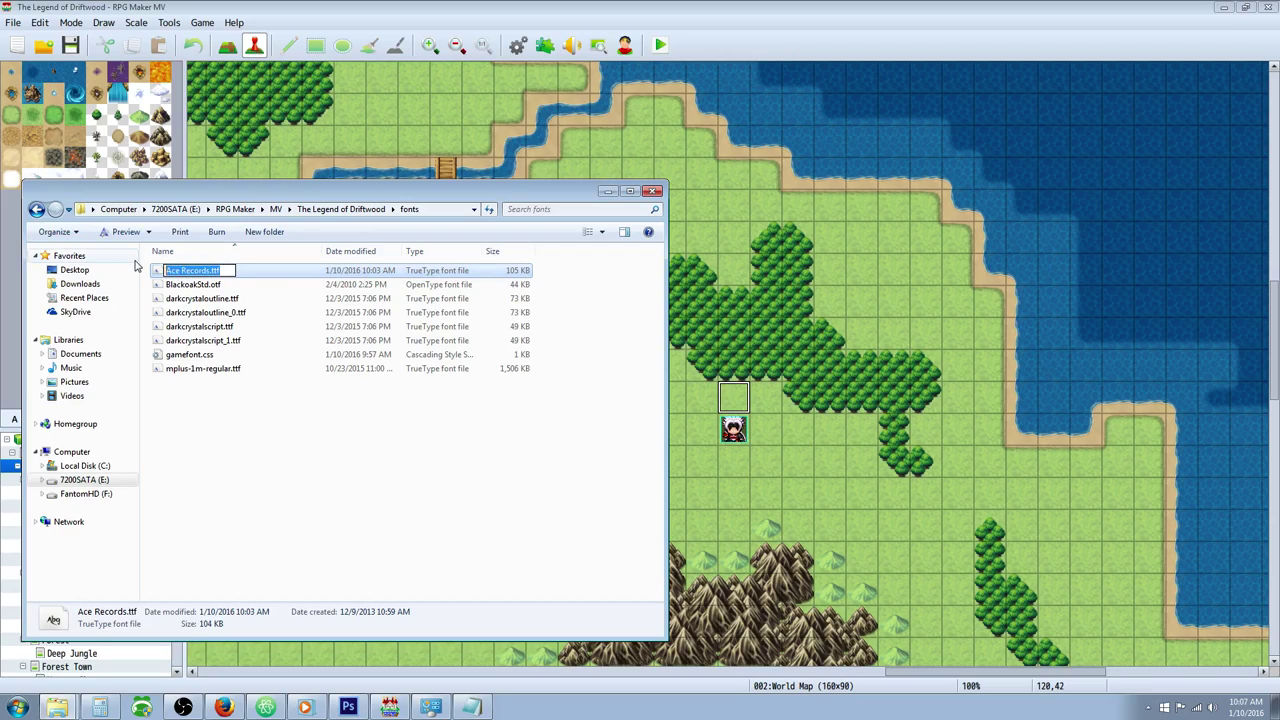
click(250, 420)
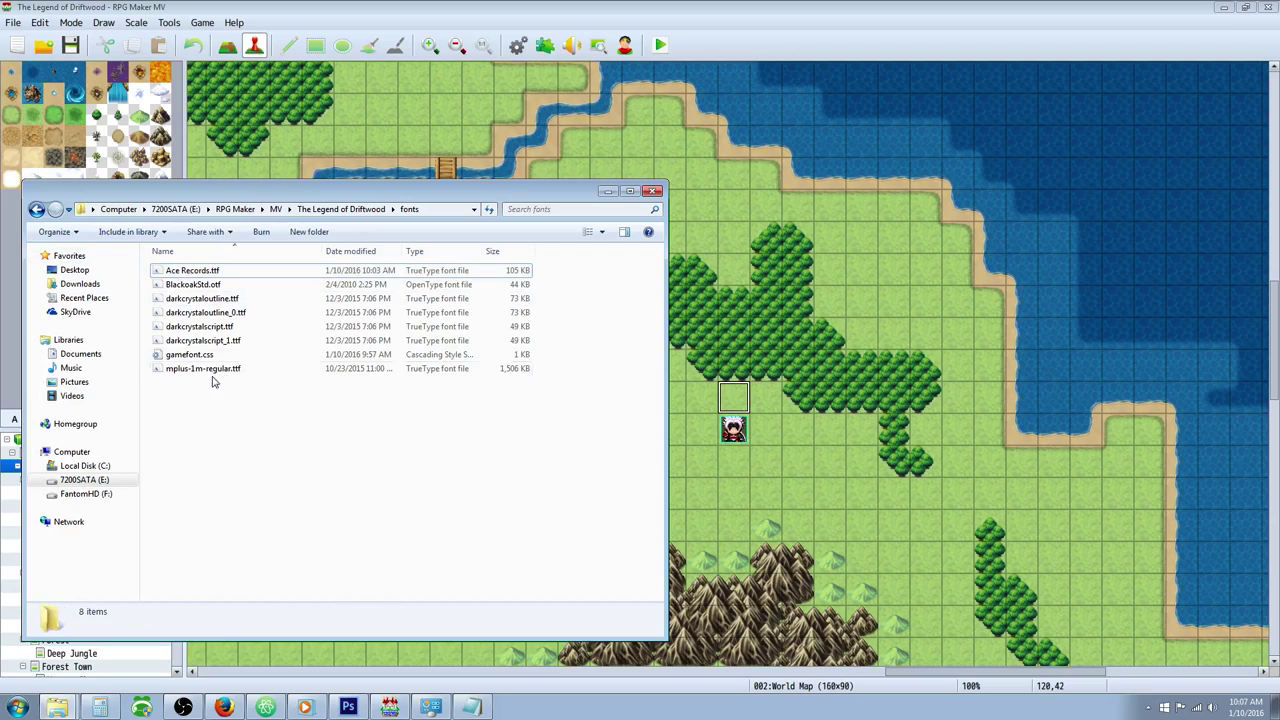
Open gamefont.css, select darkcrystalscript_1.ttf in its url, save the file and minimise Notepad.
double_click(189, 355)
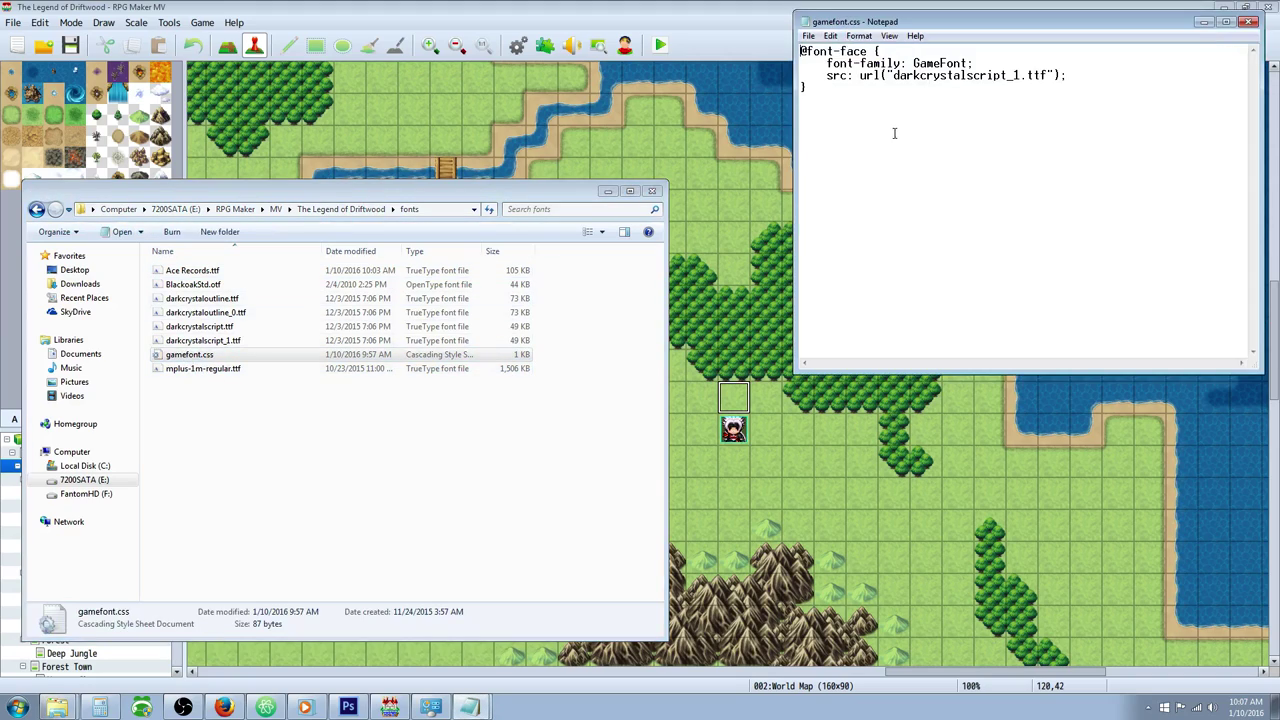
drag(1050, 74, 899, 75)
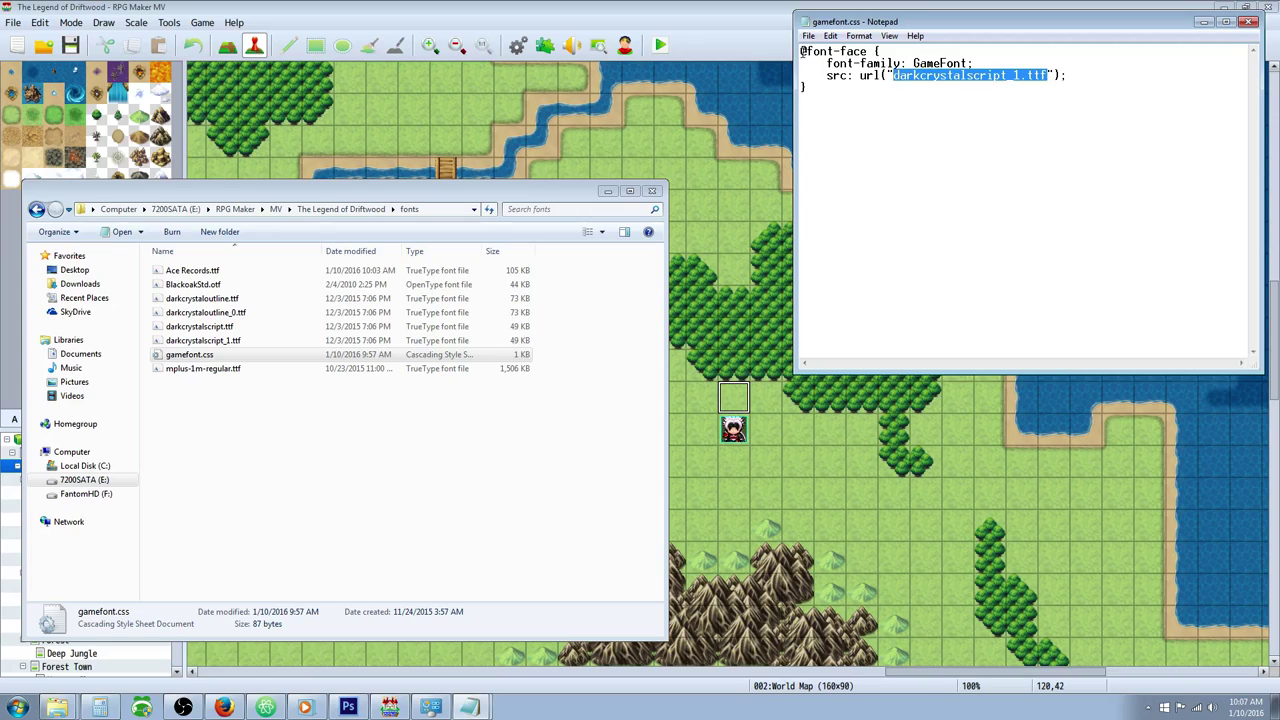
click(808, 36)
click(834, 81)
click(1204, 22)
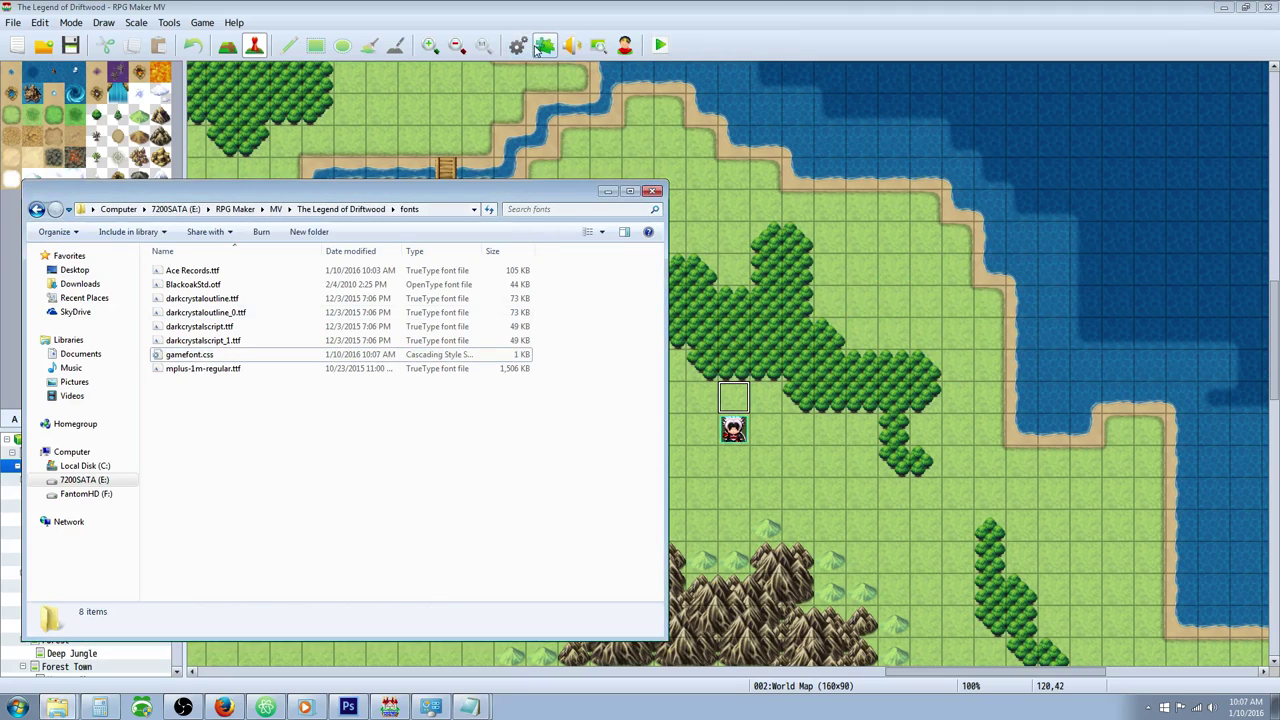
Open YEP_CoreEngine's parameters and select Default Font, which reads GameFont at size 28.
click(545, 45)
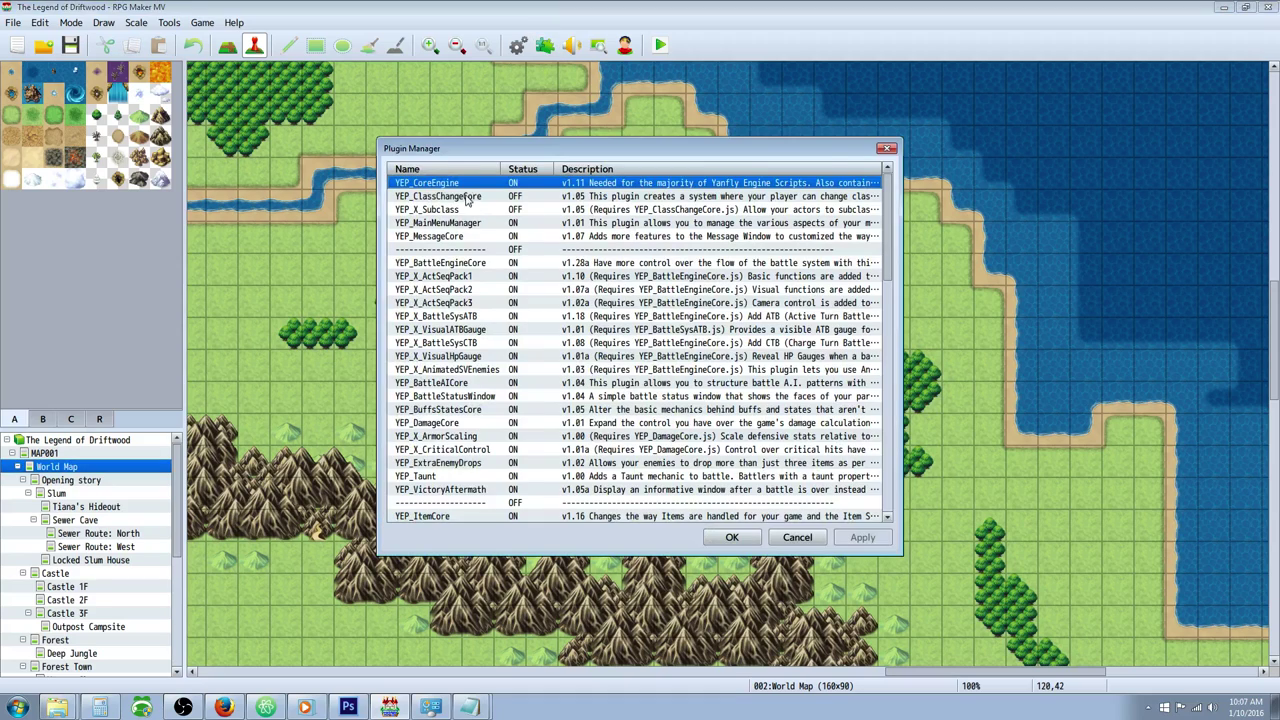
click(467, 197)
double_click(450, 182)
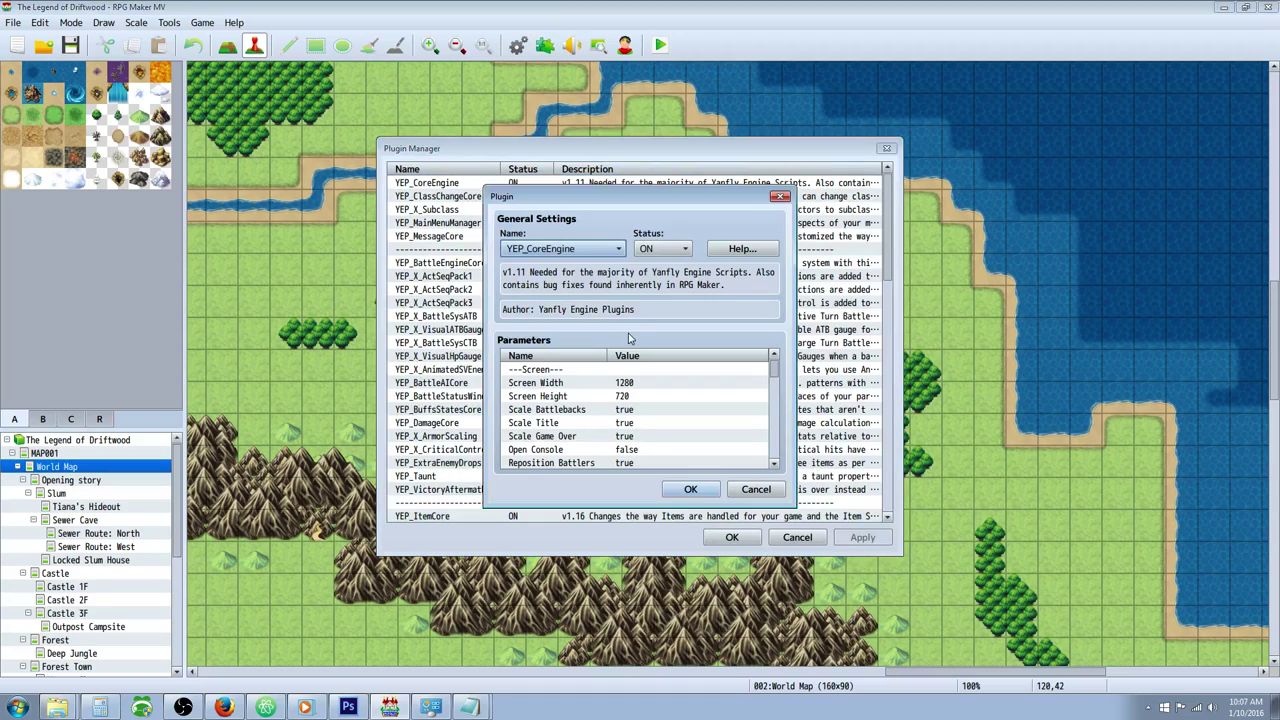
scroll(645, 388, down, 3)
scroll(645, 388, down, 4)
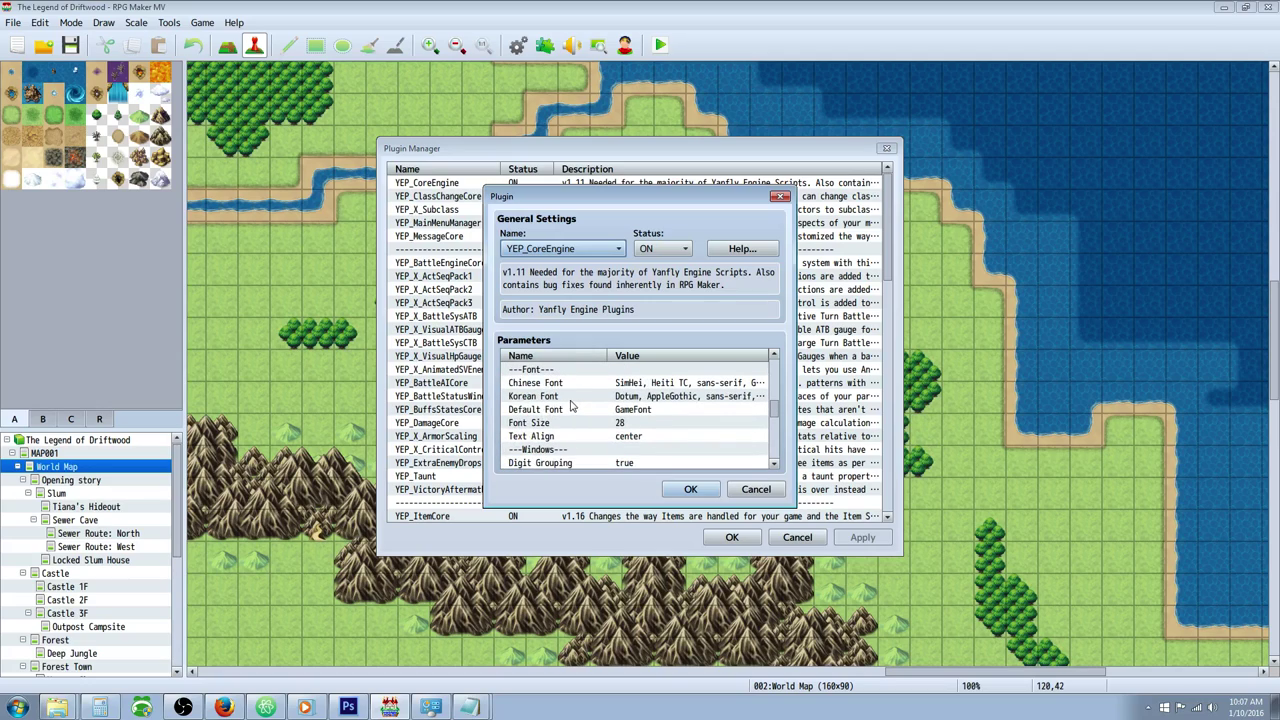
click(586, 411)
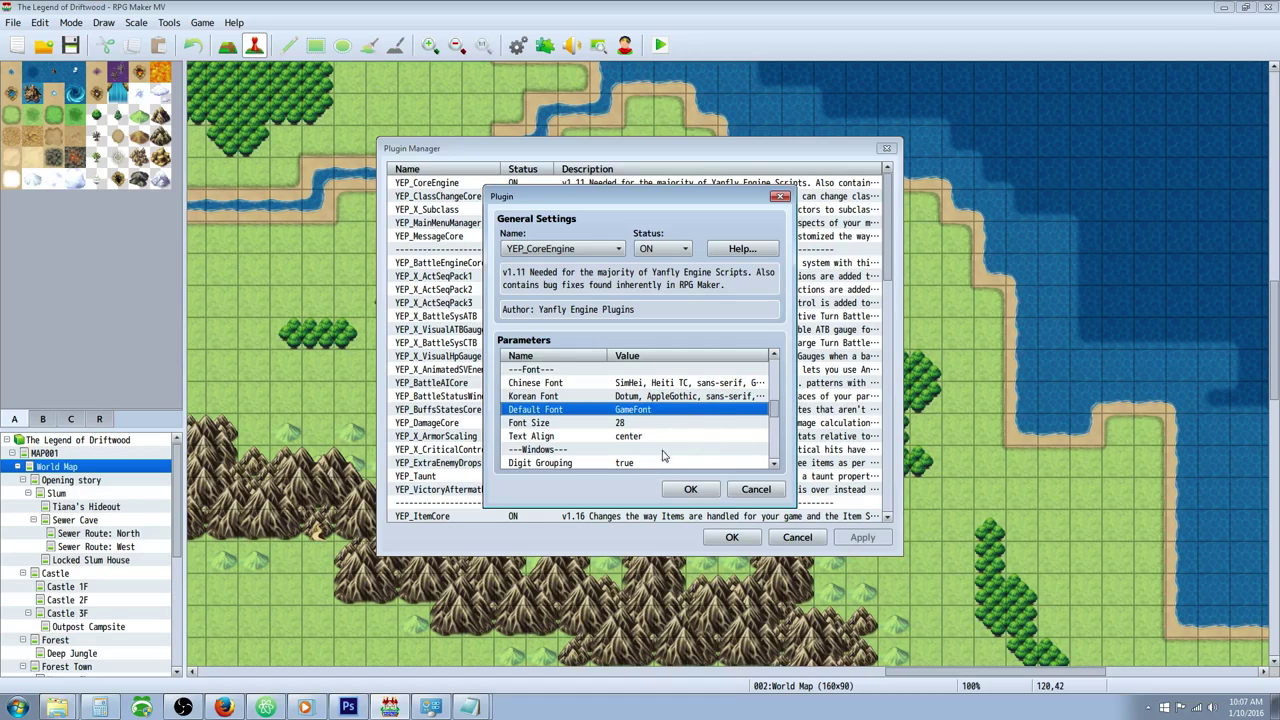
Review and confirm YEP_MessageCore's message window Font Name value.
click(688, 489)
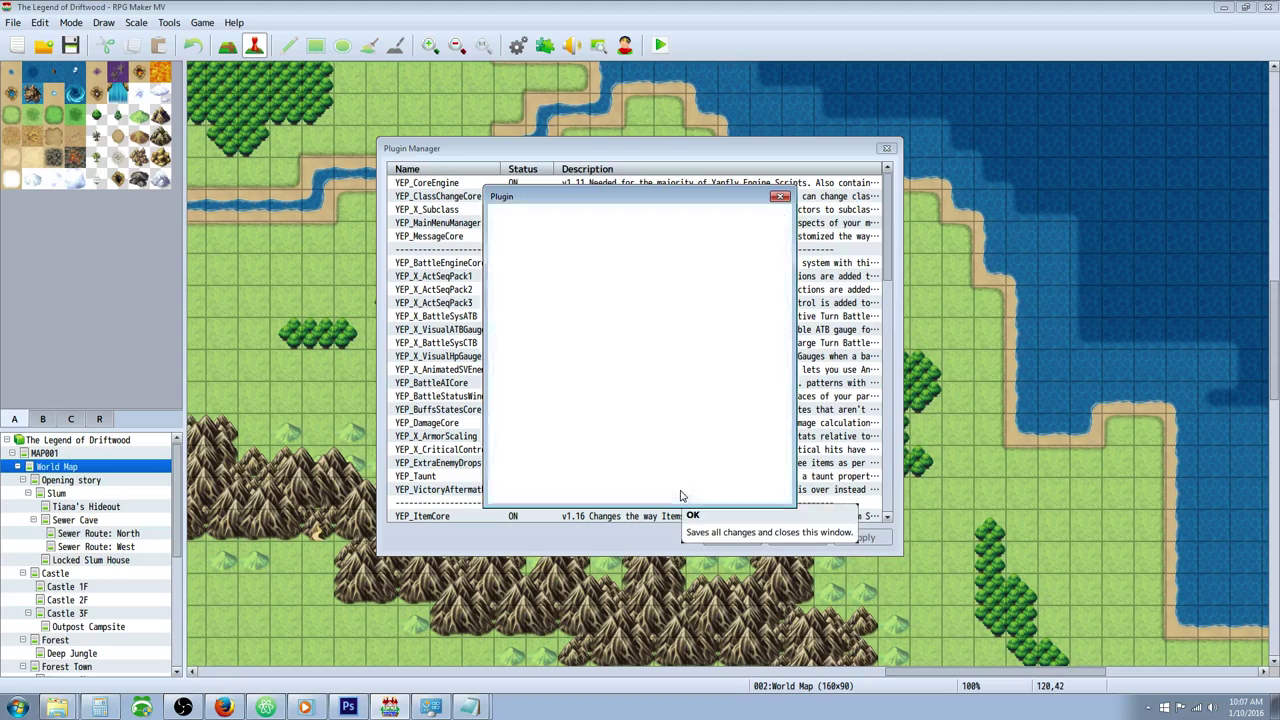
double_click(458, 236)
scroll(660, 405, down, 3)
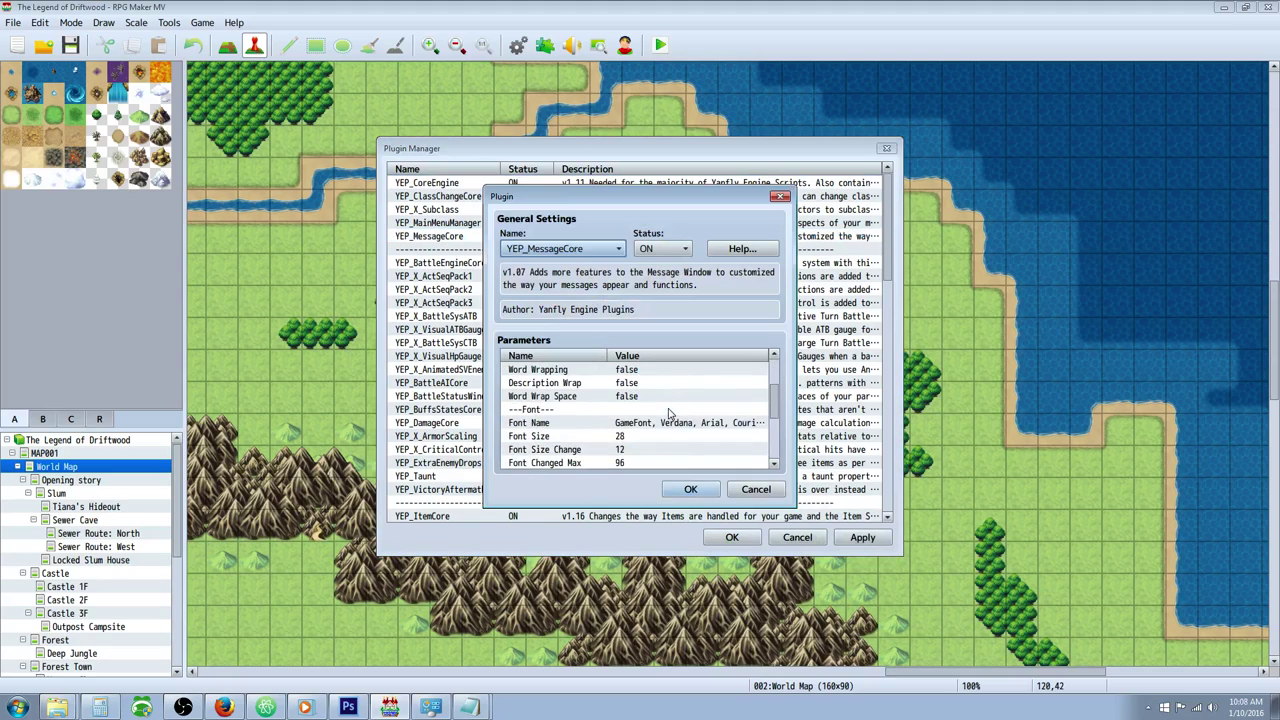
scroll(600, 408, up, 1)
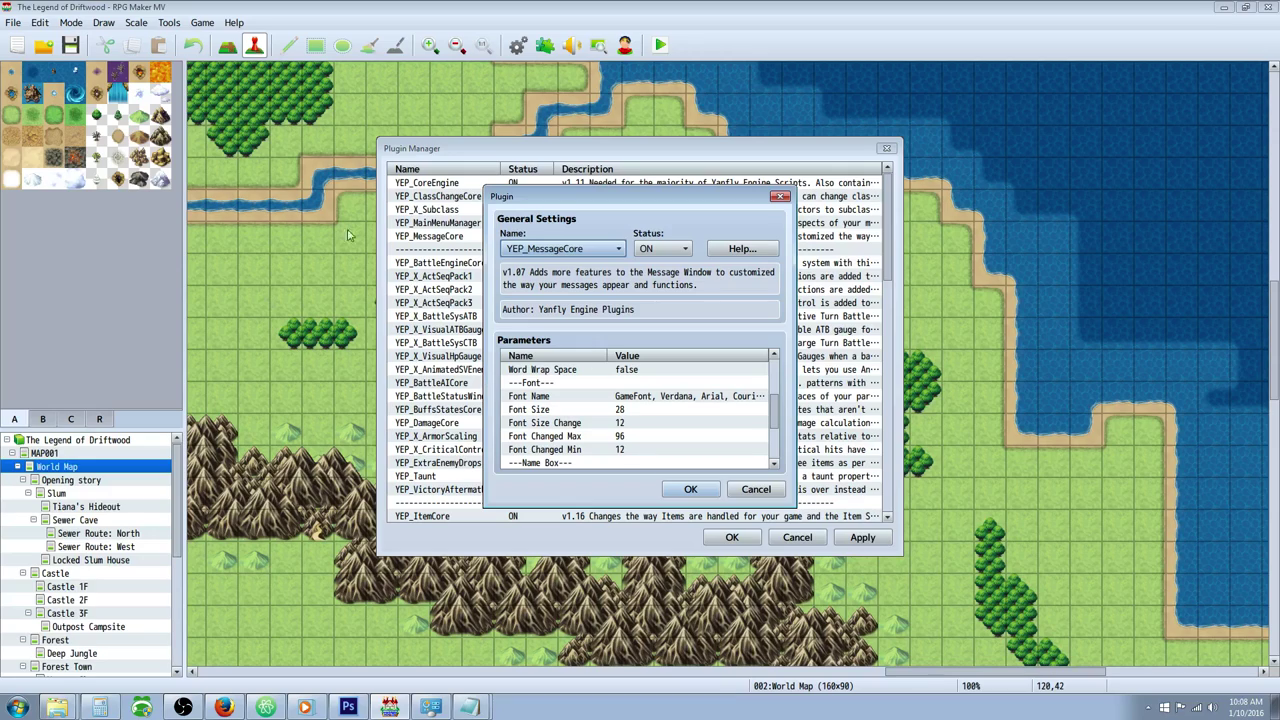
click(653, 396)
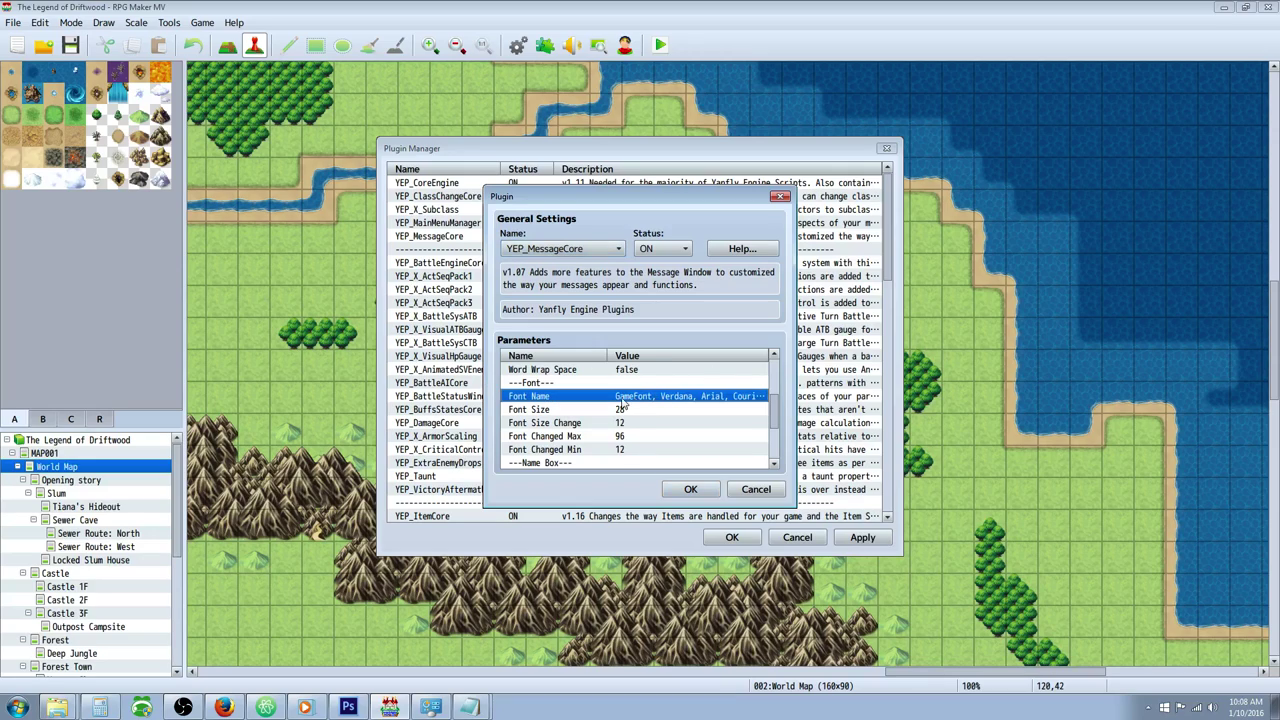
double_click(655, 400)
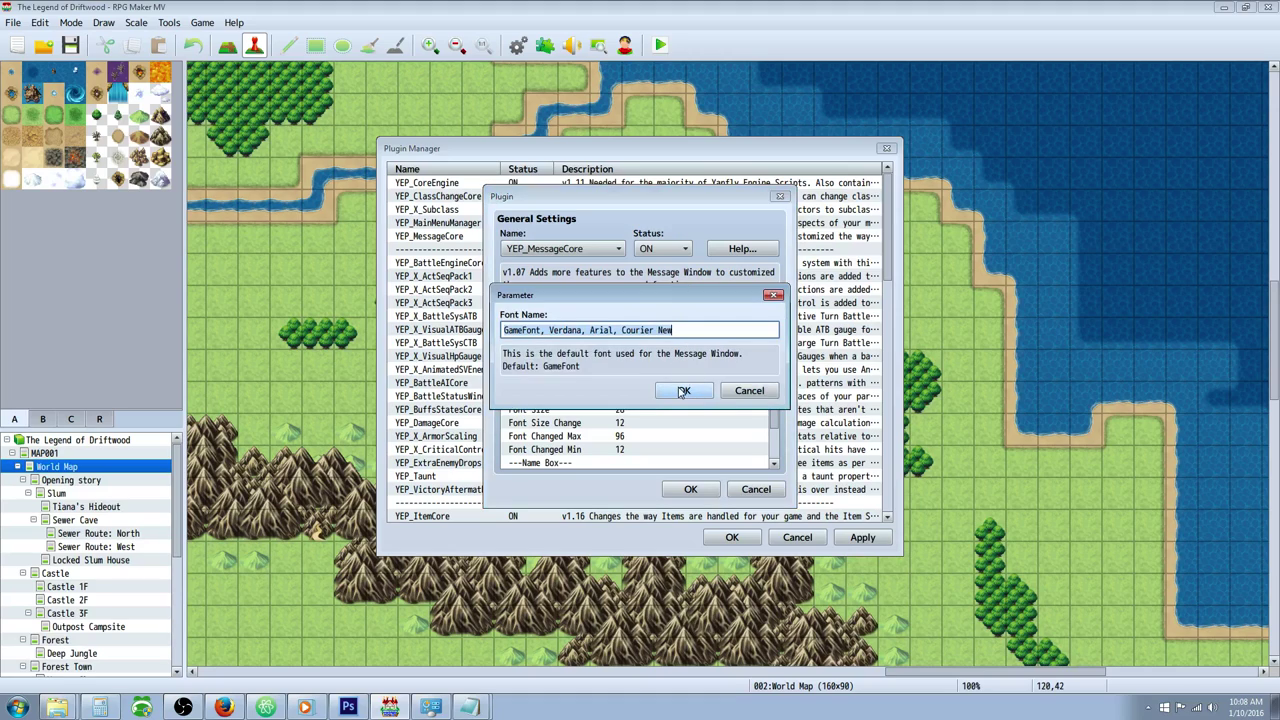
click(684, 391)
click(690, 489)
Set YEP_CoreEngine's Default Font to 'GameFont, Verdana, Arial, Courier New' and start a playtest.
double_click(499, 183)
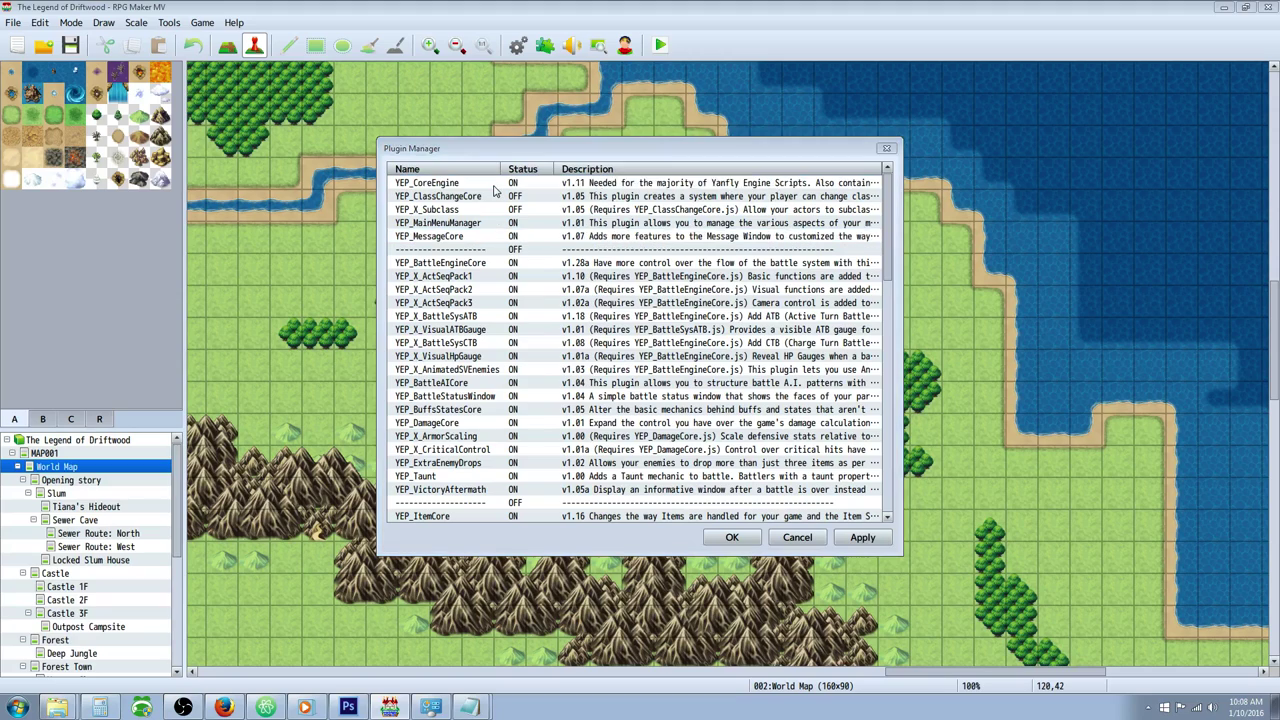
scroll(630, 410, down, 5)
scroll(629, 410, down, 6)
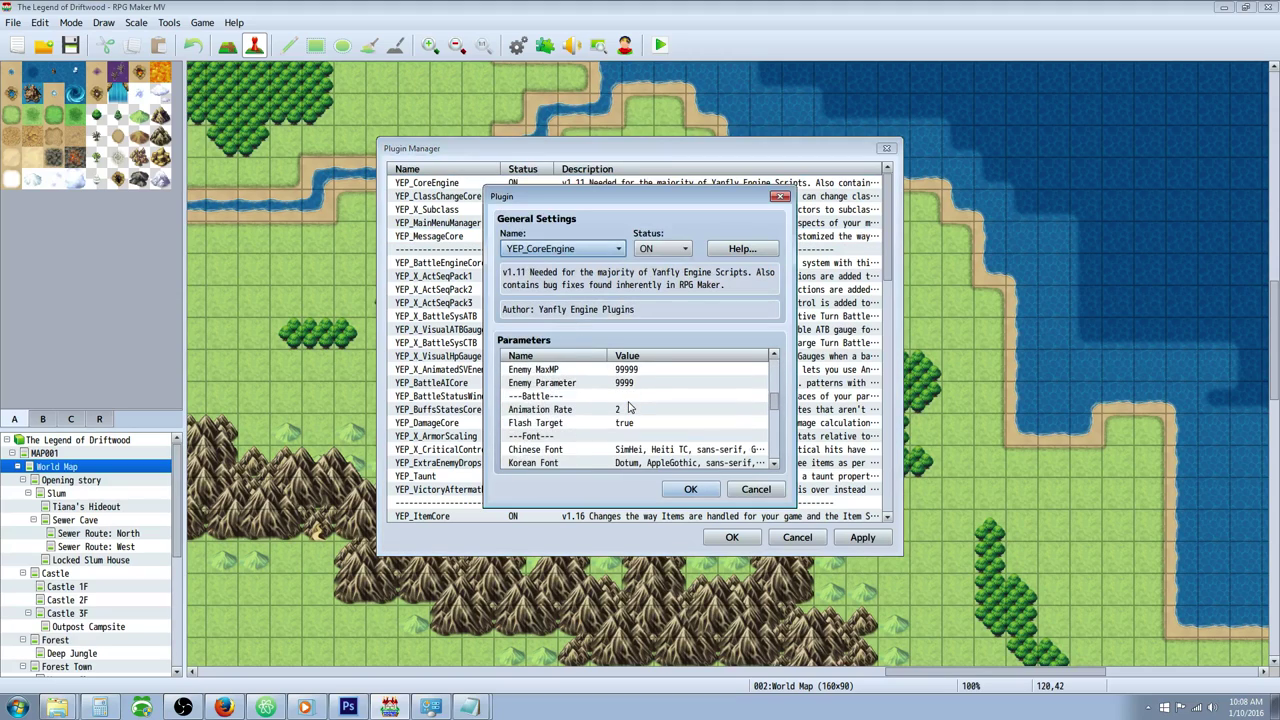
double_click(638, 370)
text(GameFont, Verdana, Arial, Courier New)
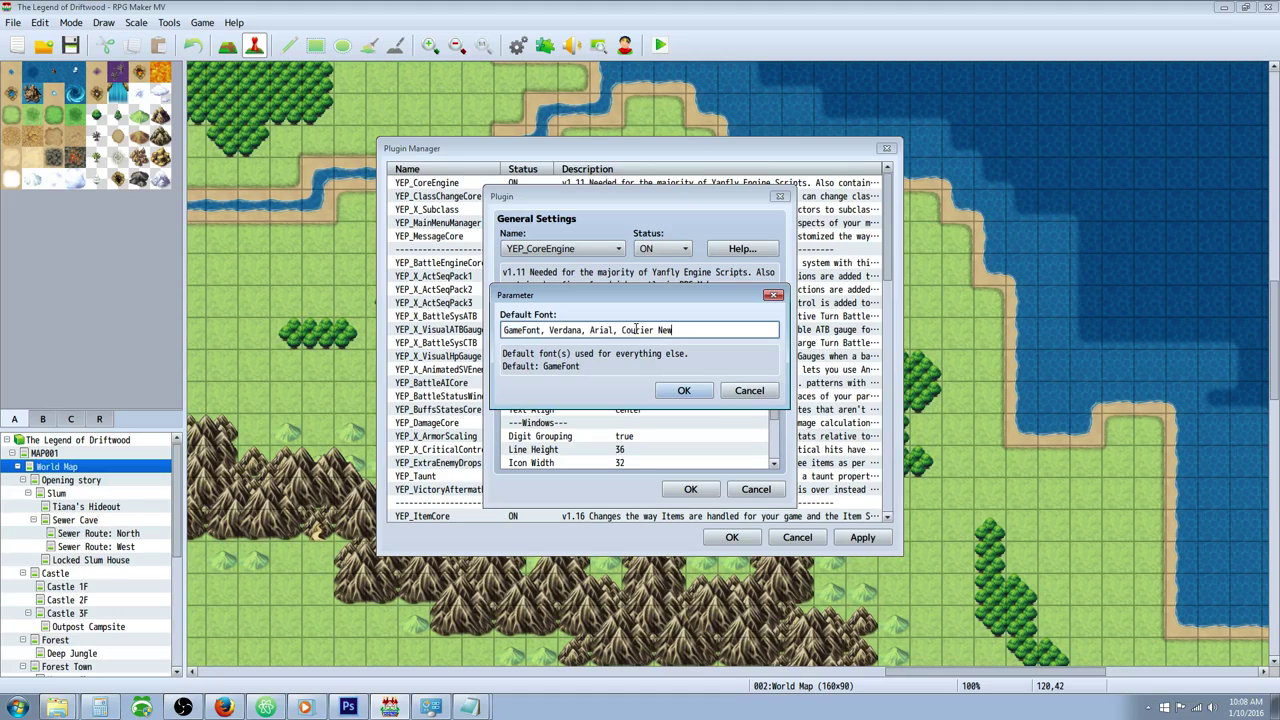
click(684, 391)
click(690, 489)
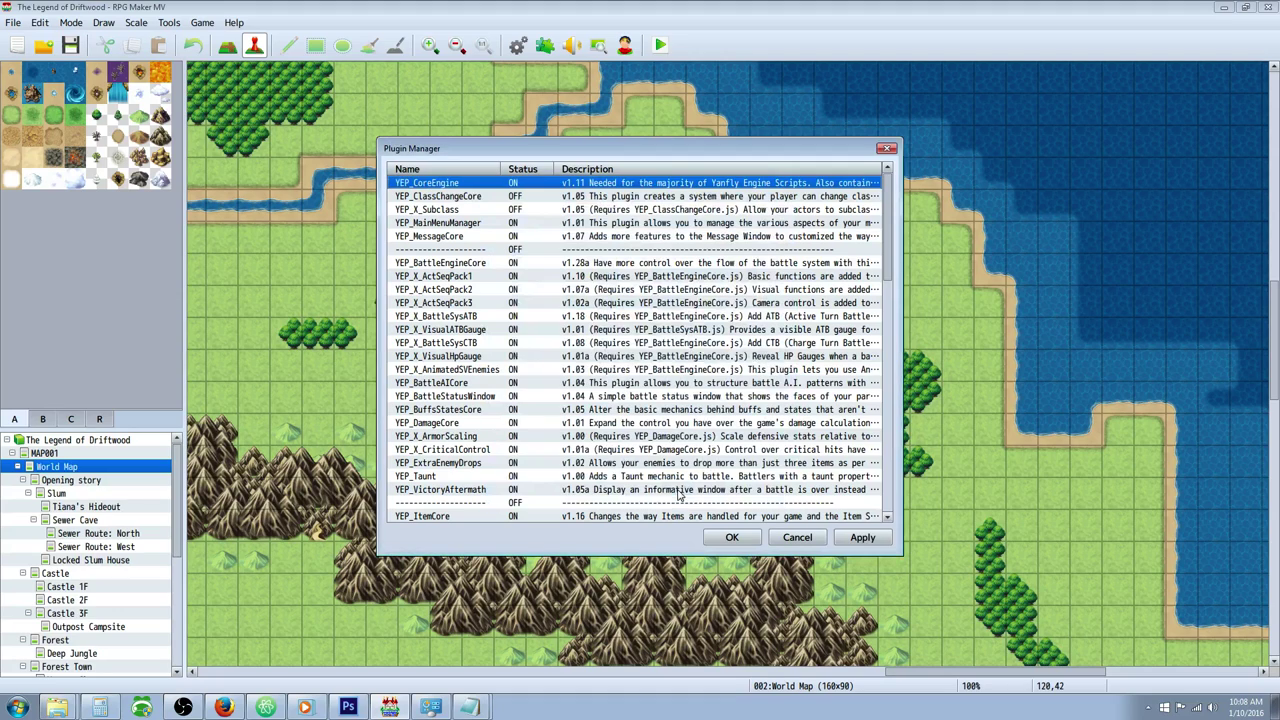
click(732, 537)
click(654, 50)
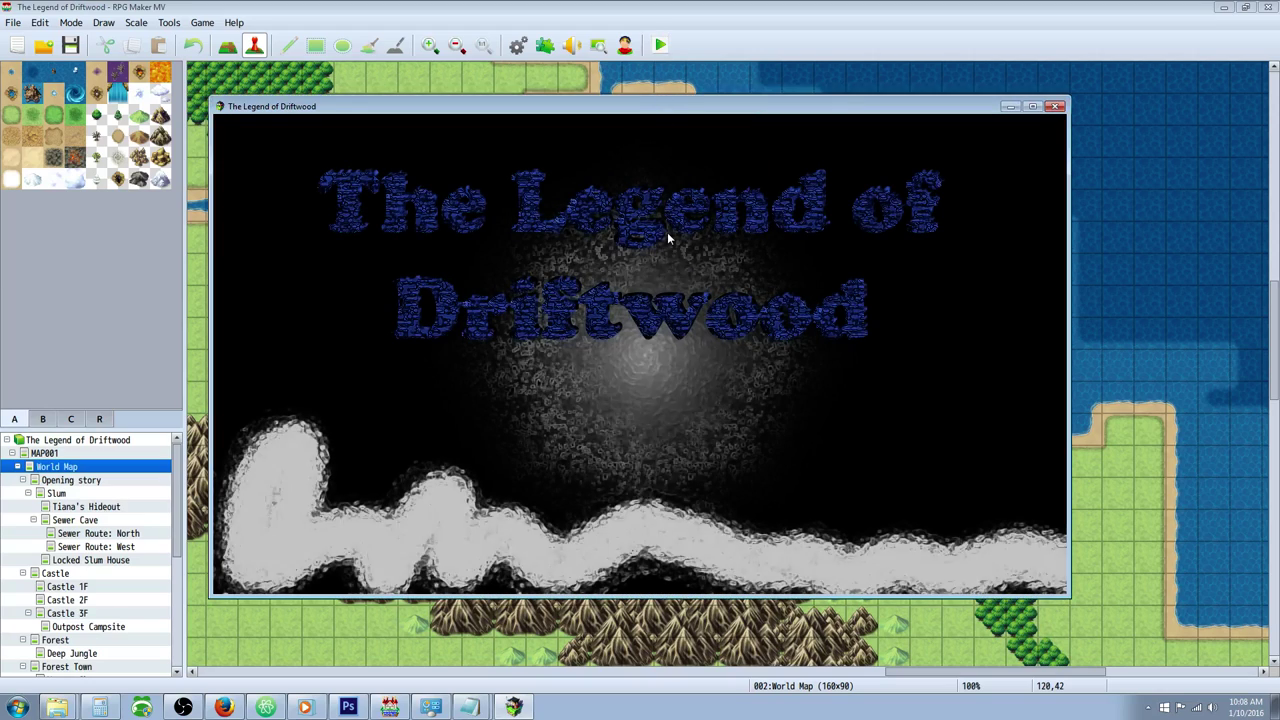
Start a New Game from the title screen and open the in-game main menu.
key(Down)
key(Down)
key(Down)
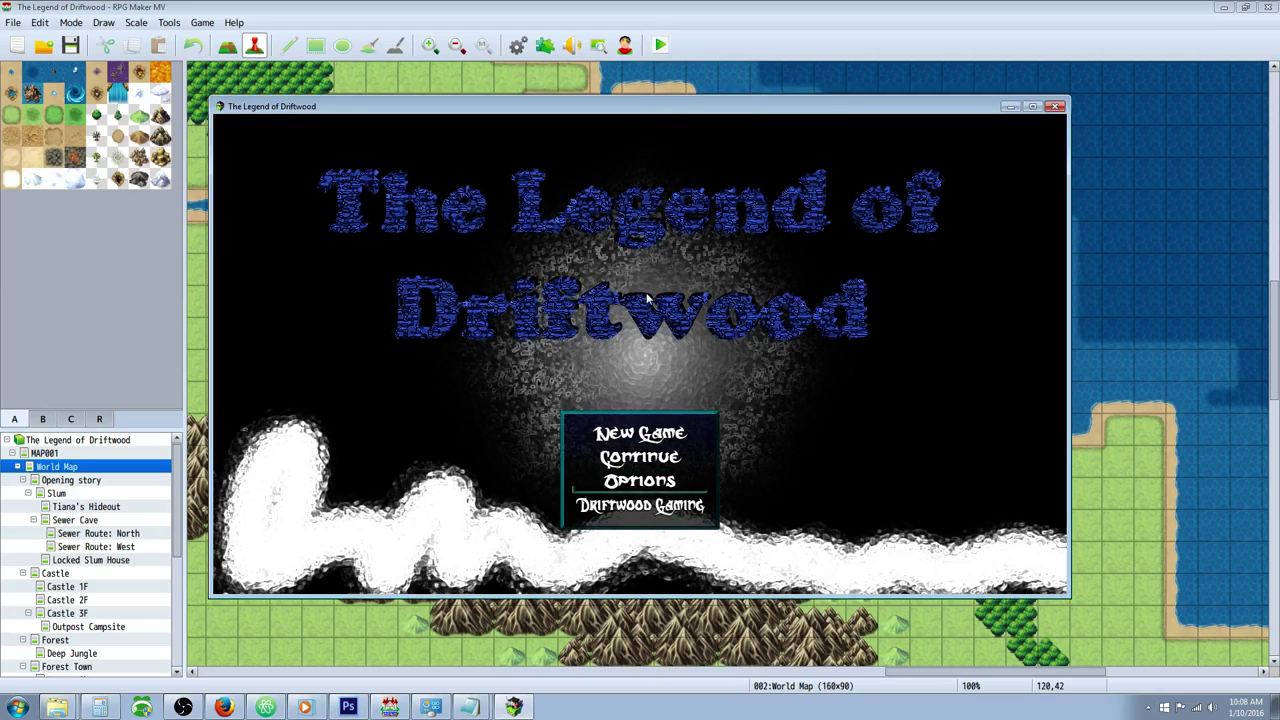
key(Up)
key(Up)
key(Up)
key(Return)
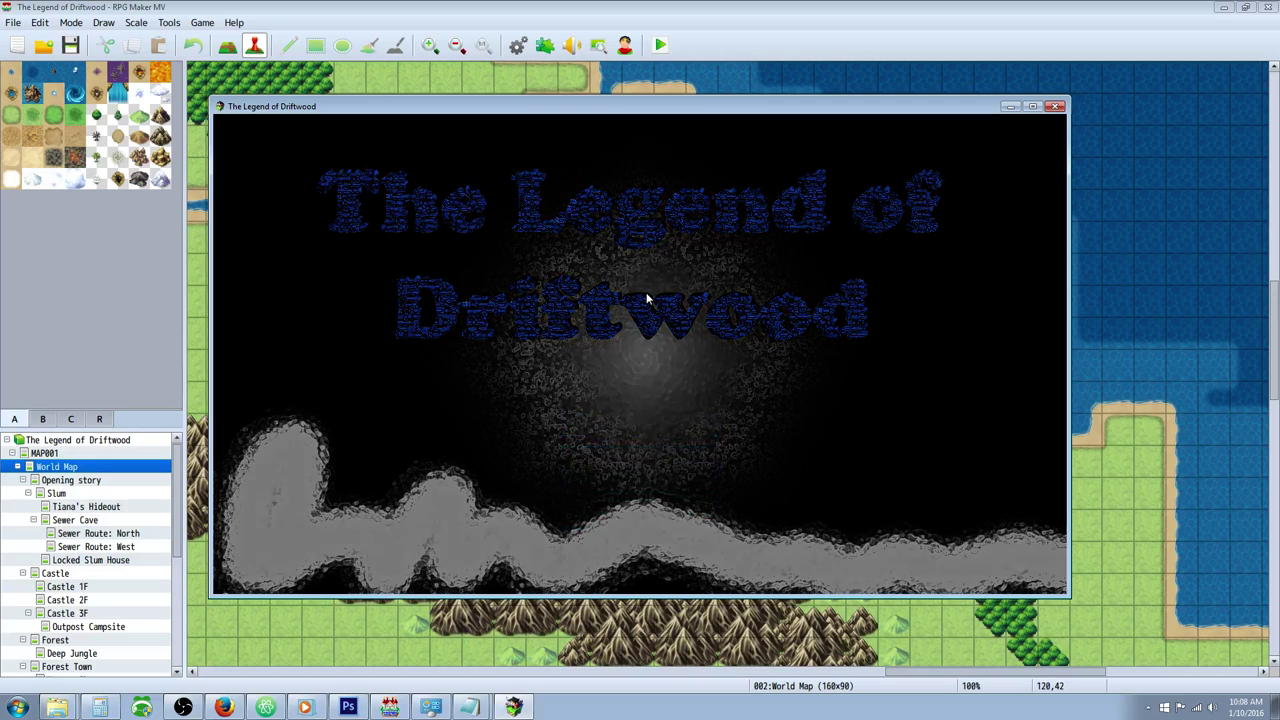
key(Escape)
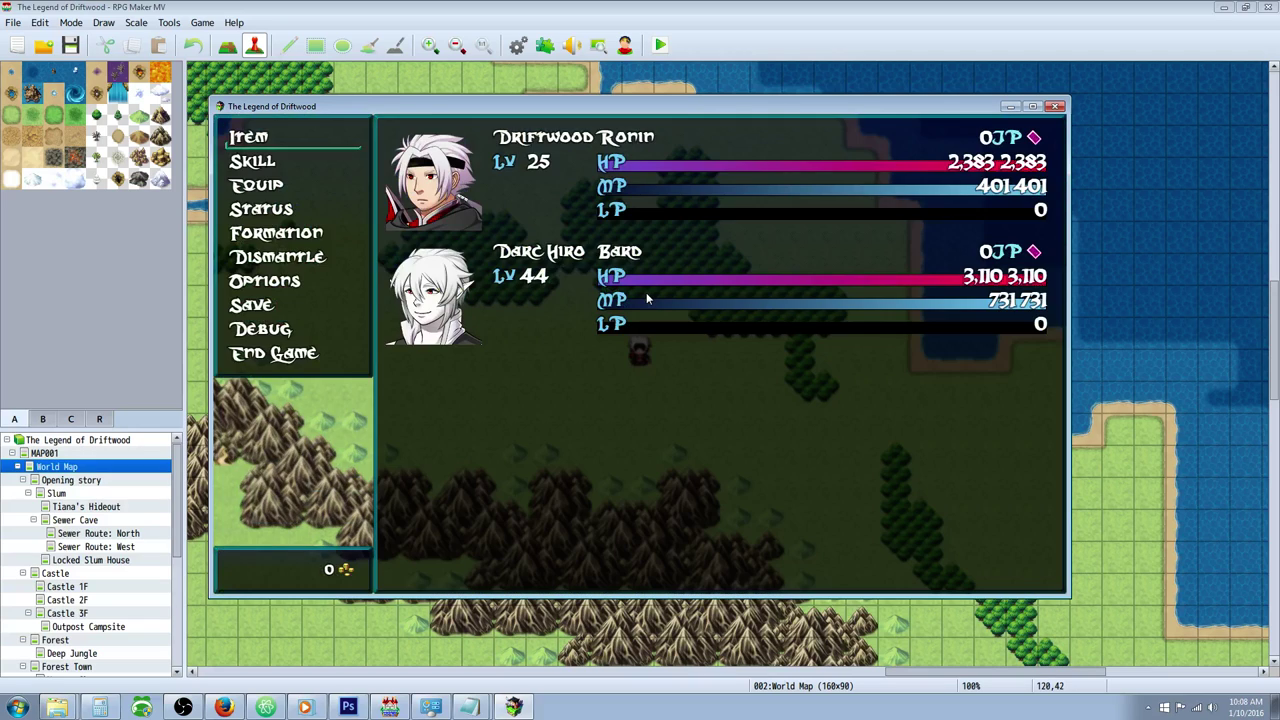
Browse the Item categories and the Skill screen, then close the test game.
key(Return)
key(Down)
key(Down)
key(Down)
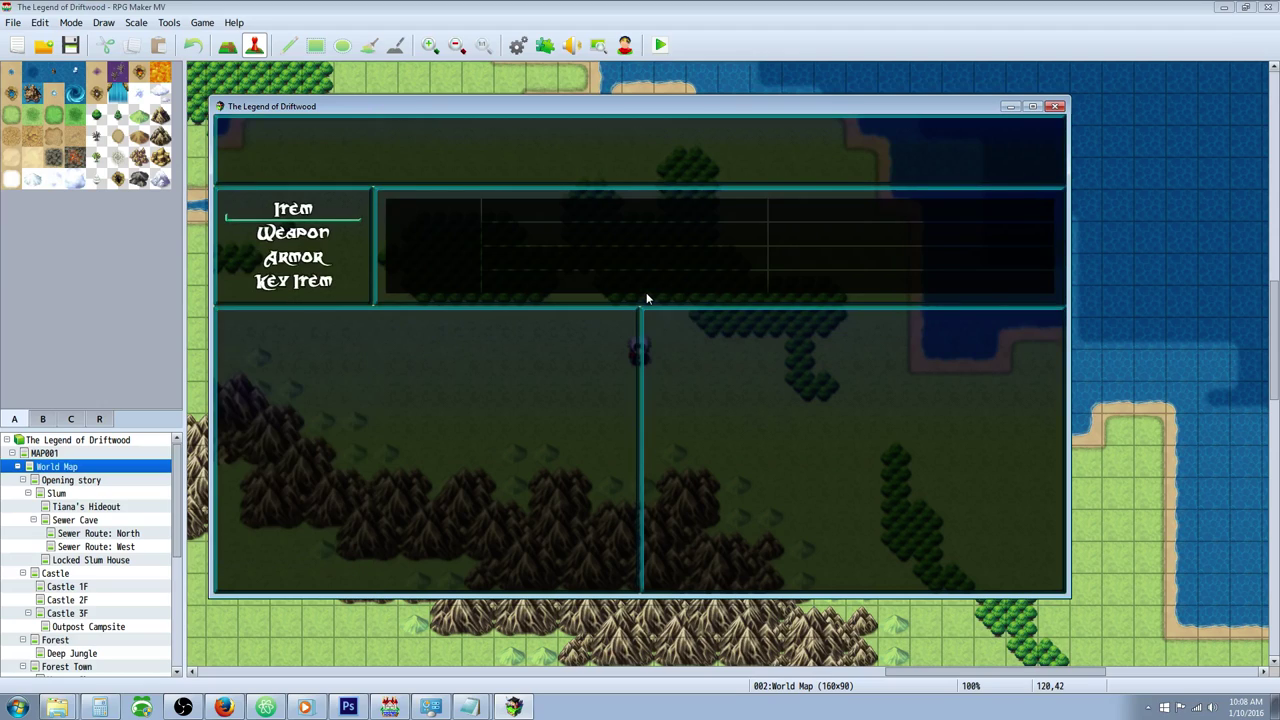
key(Up)
key(Escape)
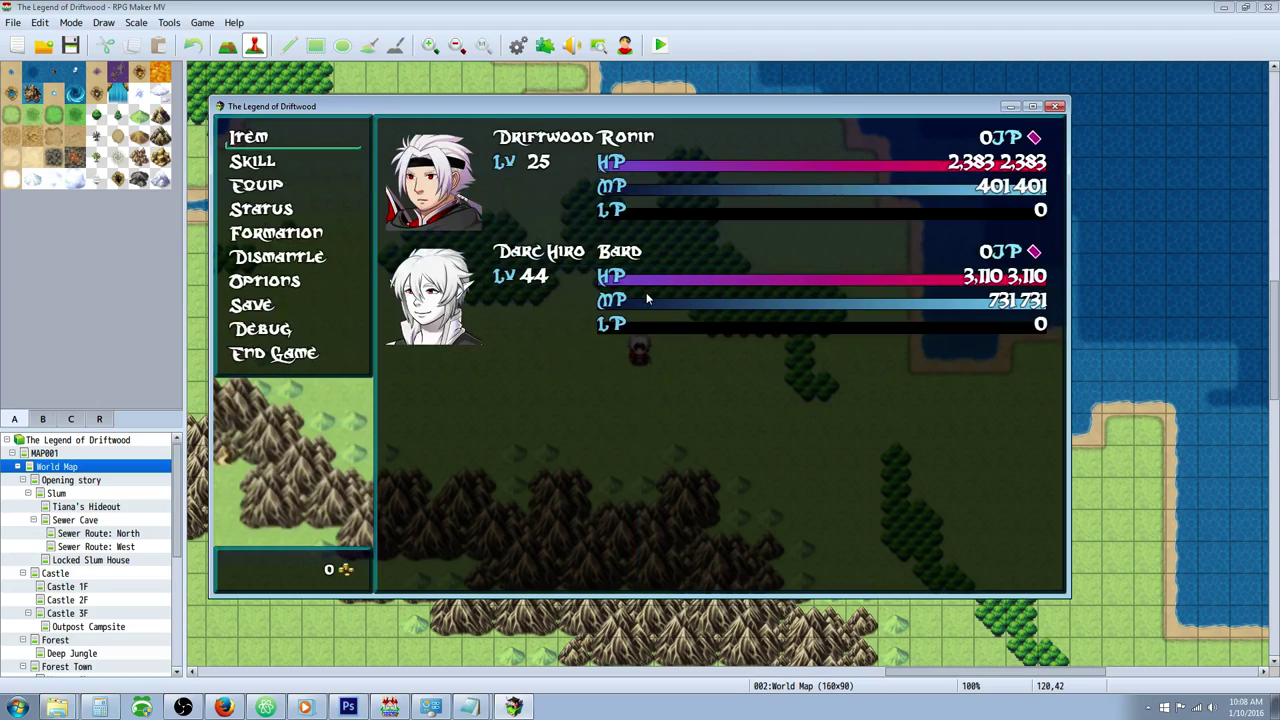
key(Down)
key(Return)
key(Return)
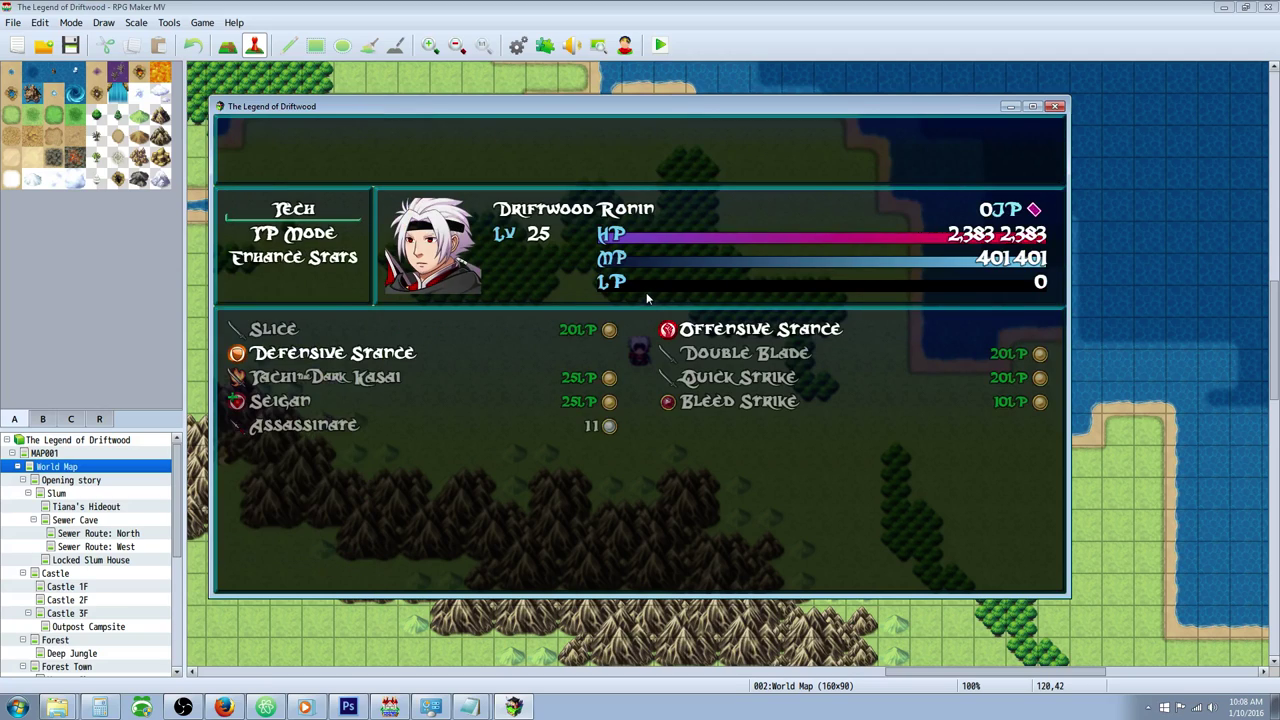
click(1056, 107)
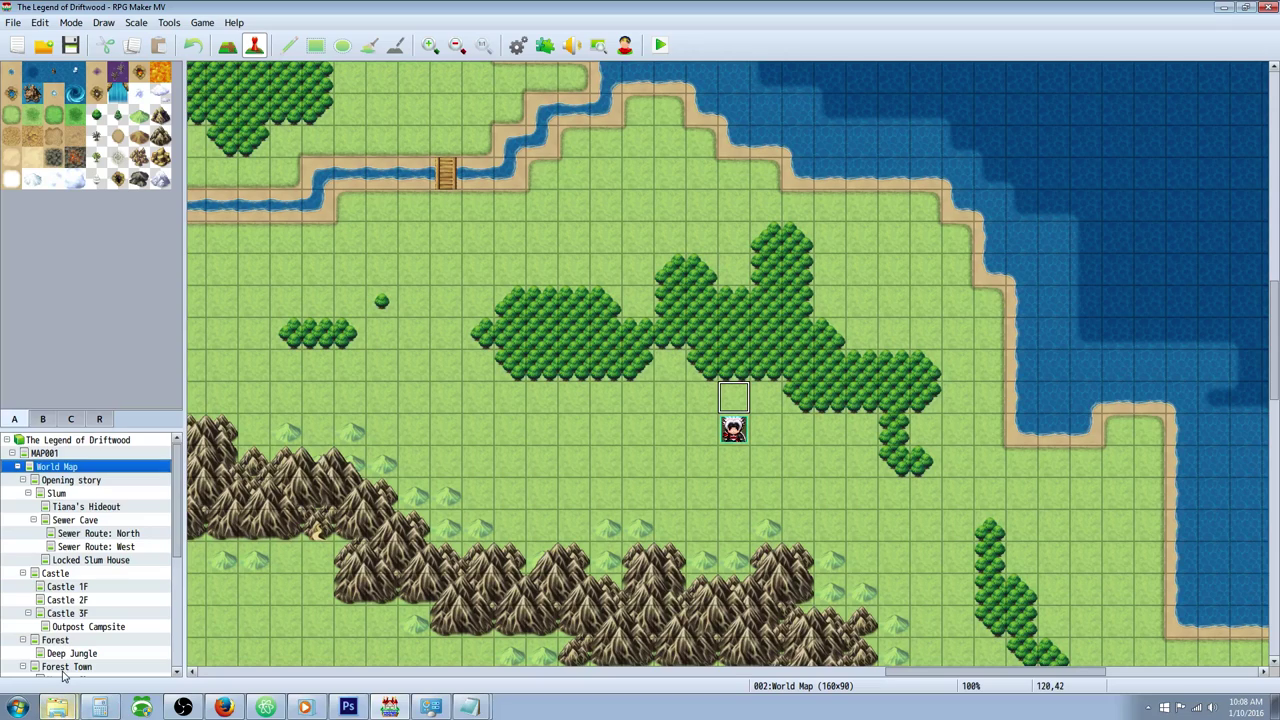
Copy the file name Ace Records.ttf from the project's fonts folder.
click(58, 707)
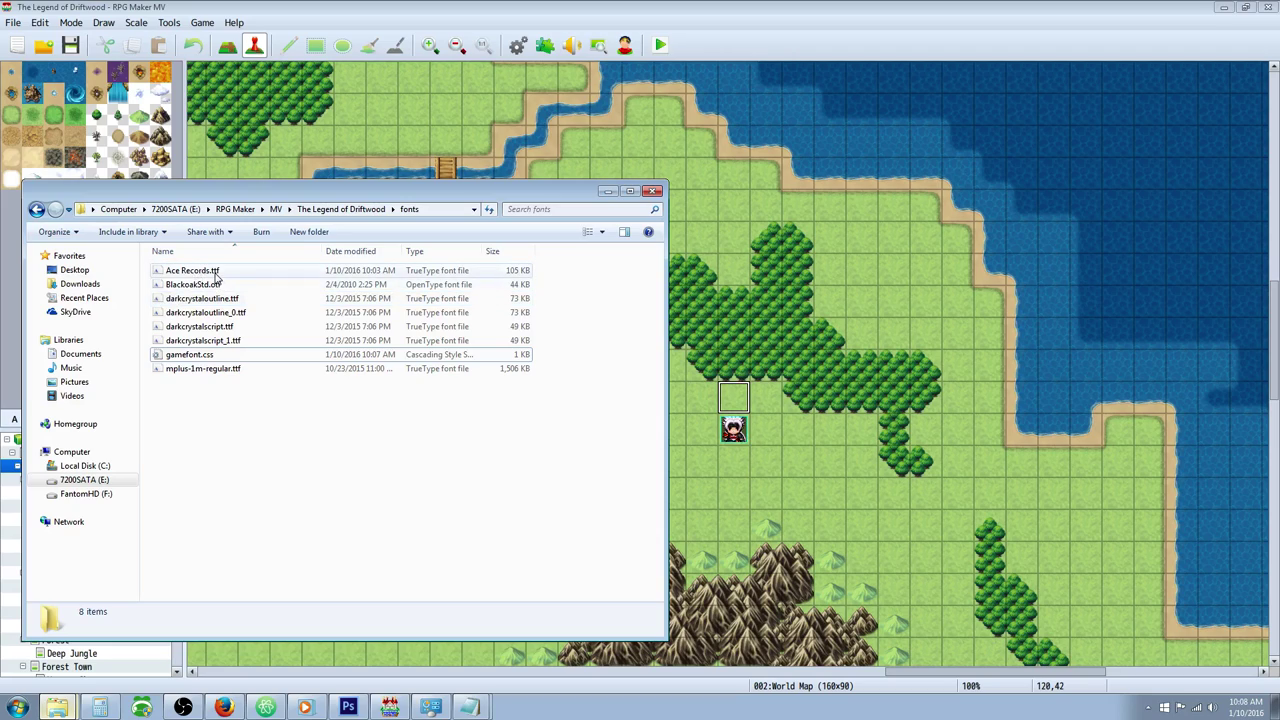
click(217, 271)
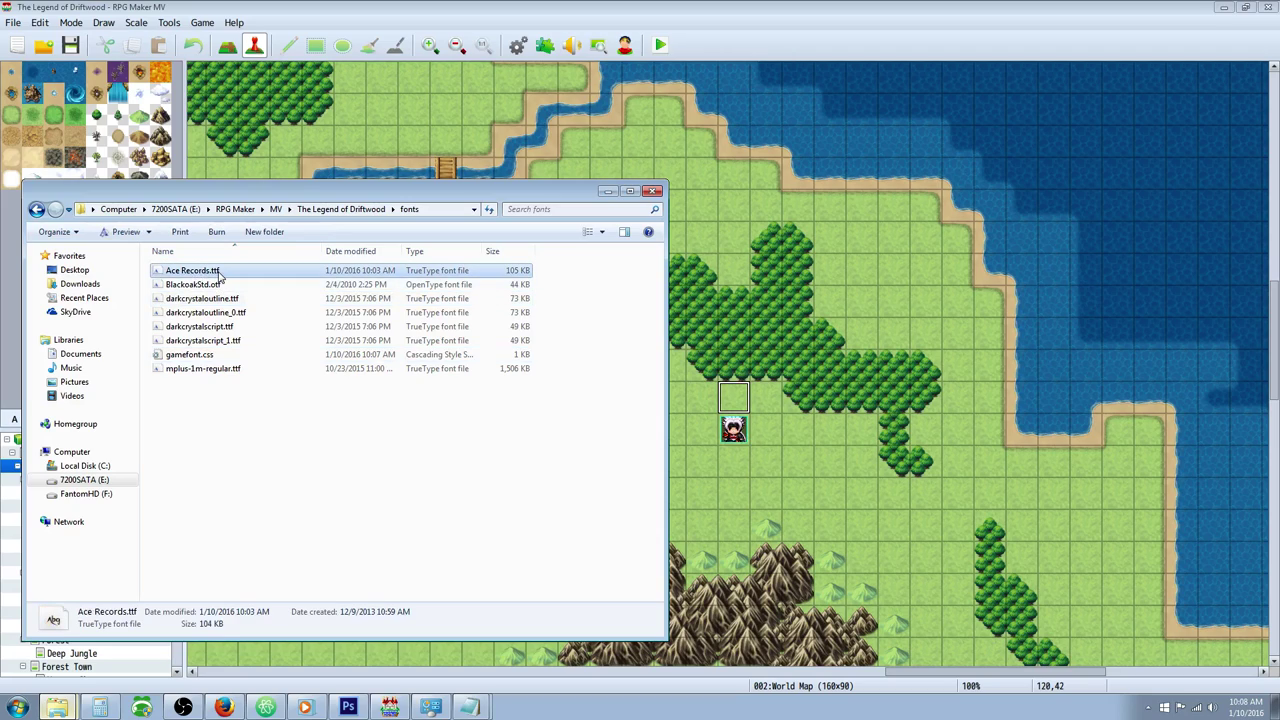
click(192, 271)
key(ctrl+a)
key(ctrl+c)
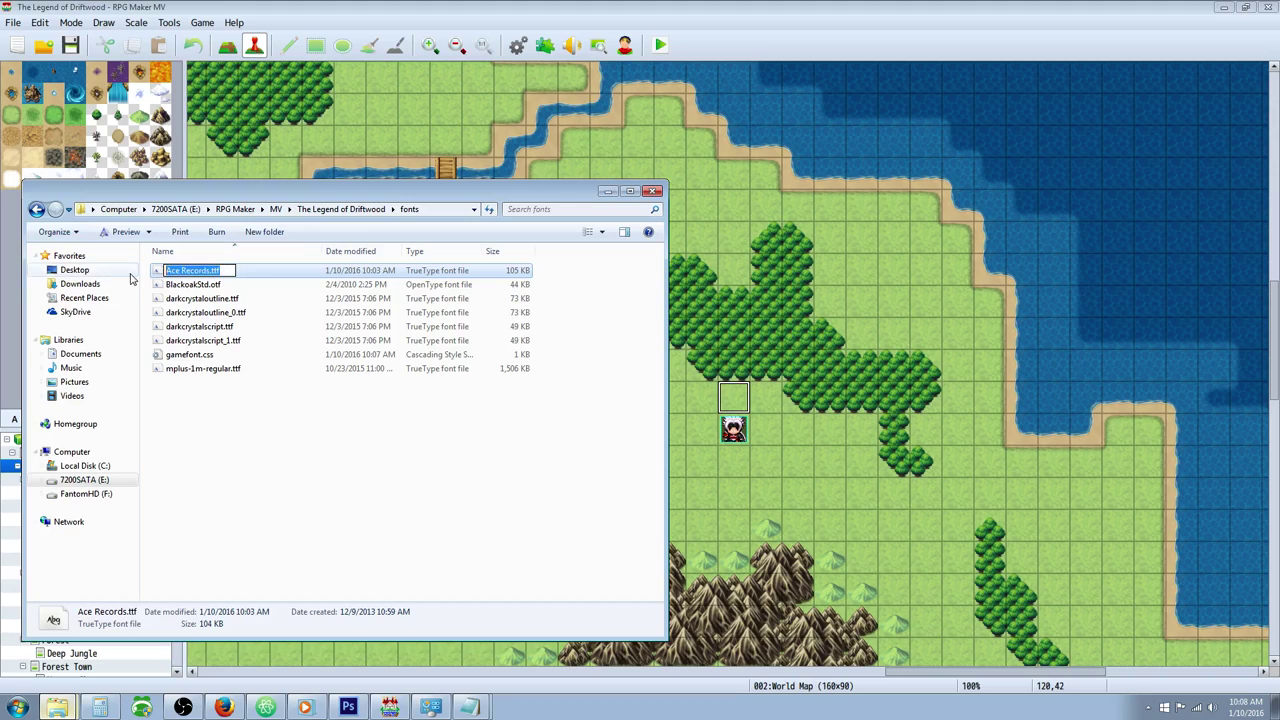
Replace darkcrystalscript_1.ttf with Ace Records.ttf in gamefont.css, then save and close it.
double_click(190, 355)
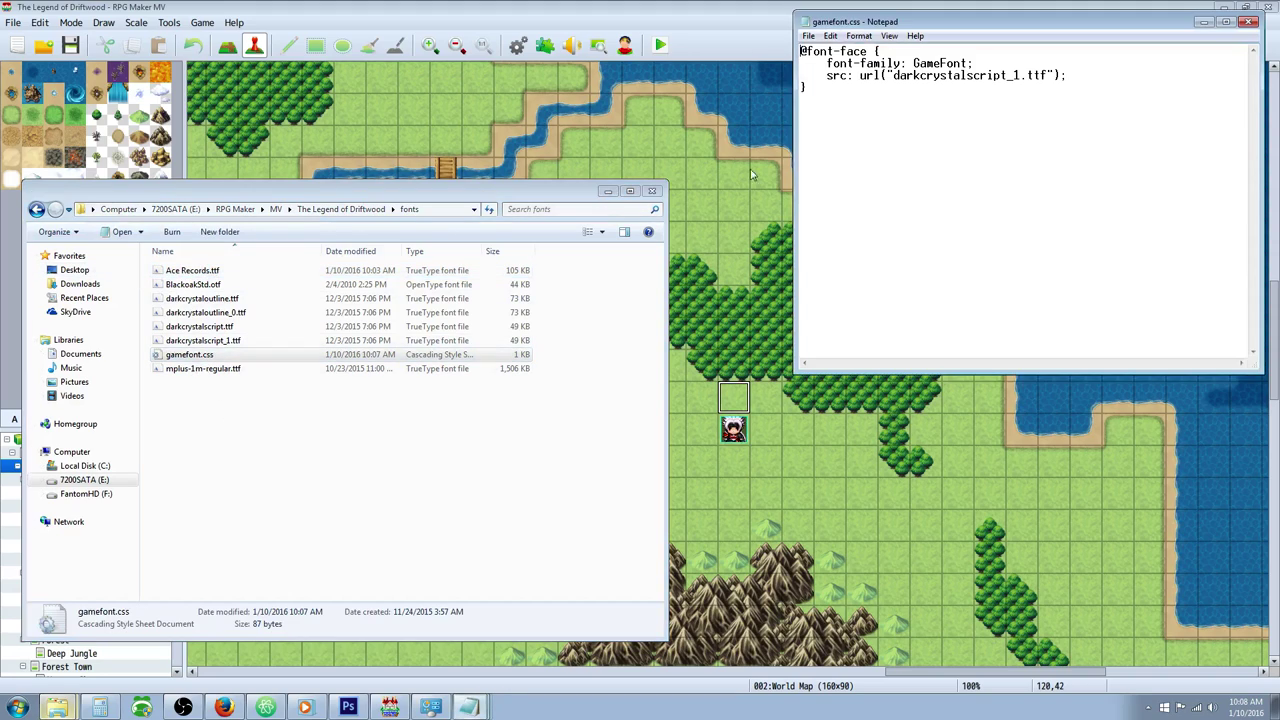
drag(1047, 76, 892, 76)
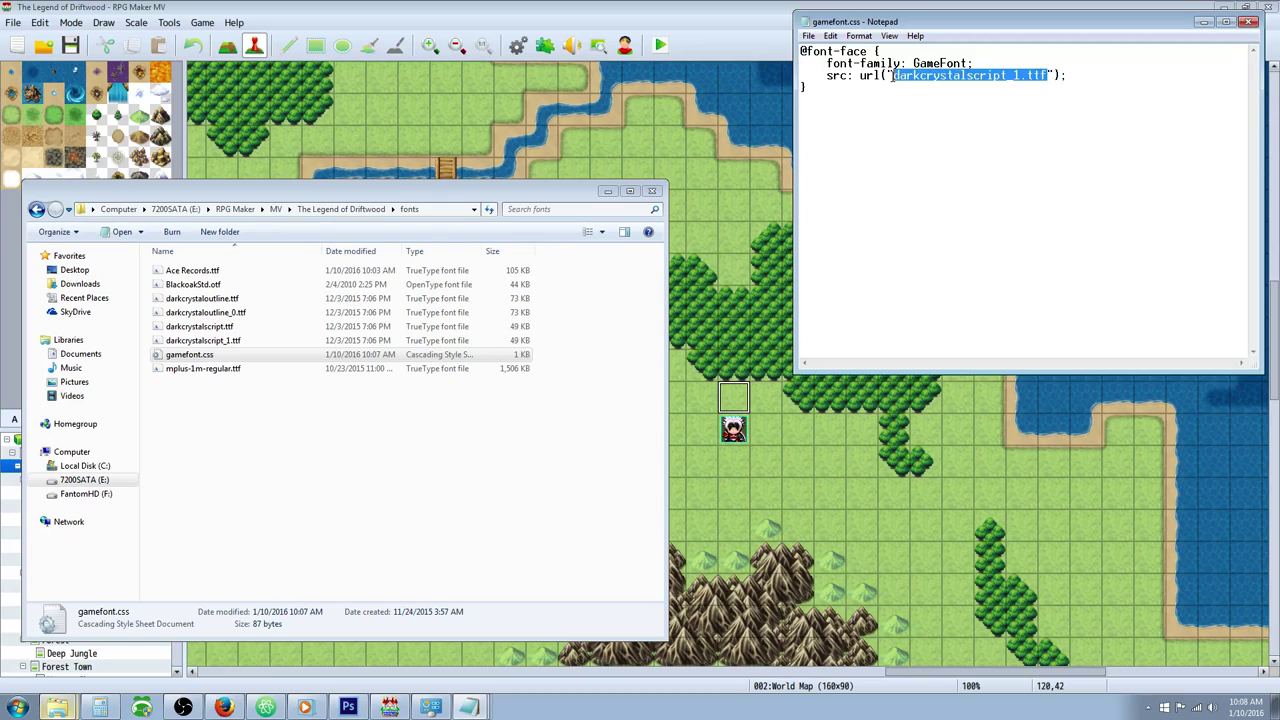
key(ctrl+v)
click(808, 36)
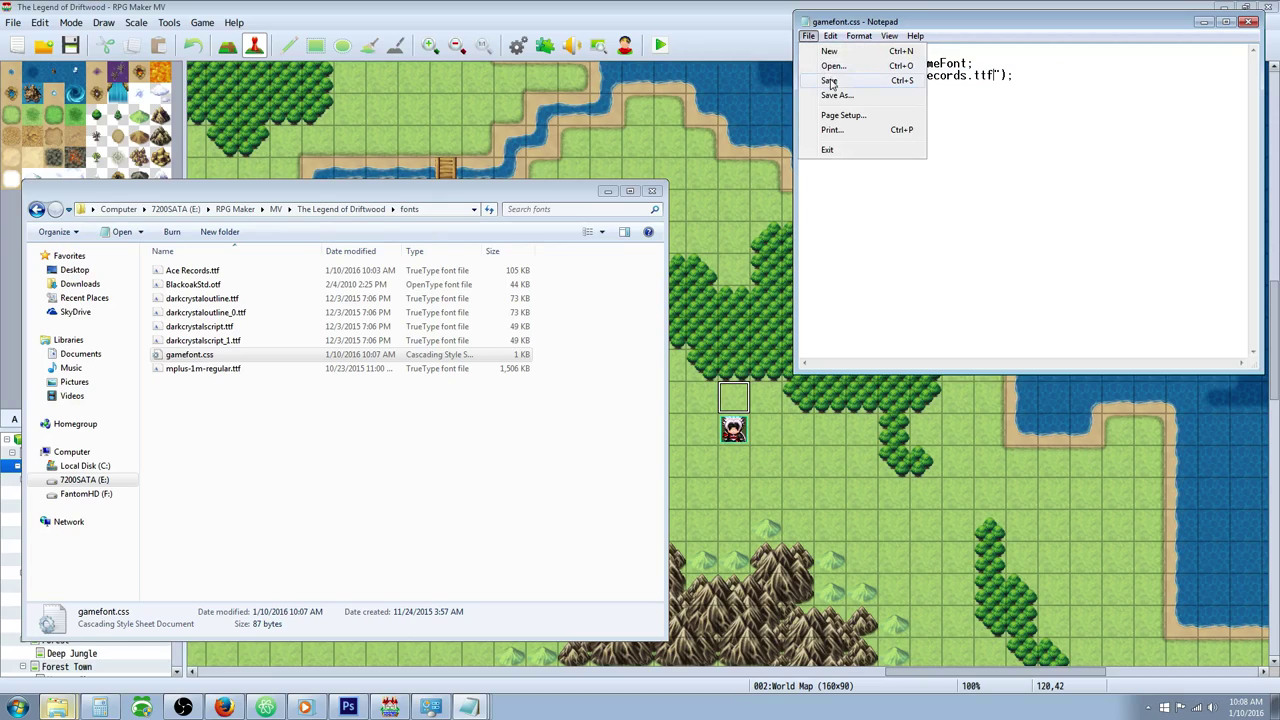
click(834, 80)
click(1247, 22)
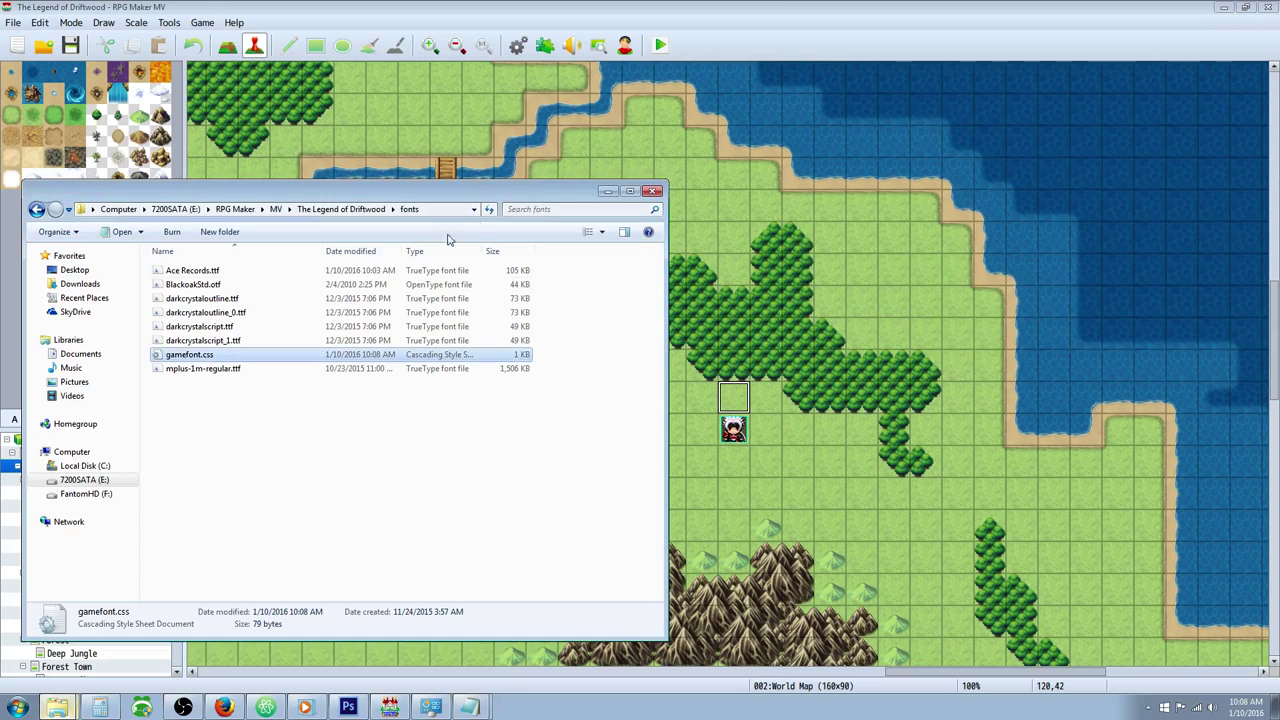
Playtest, start a New Game and open the main menu drawn in Ace Records.
click(660, 46)
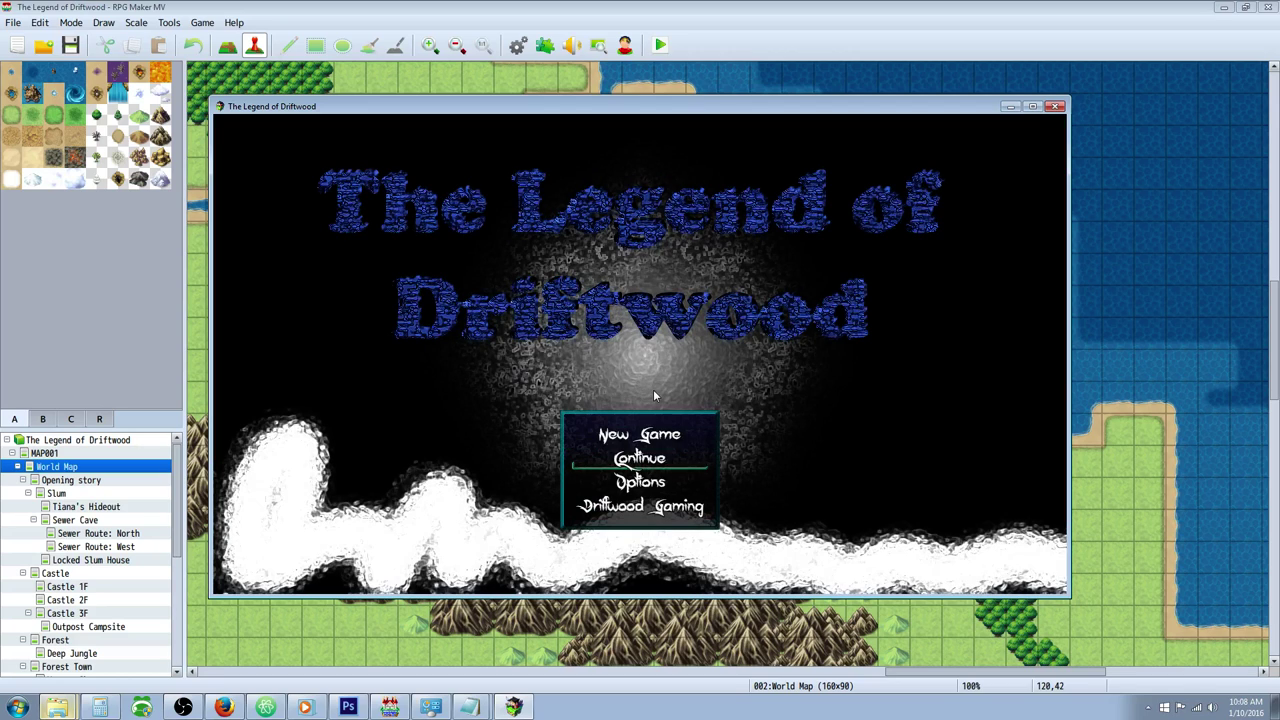
key(Up)
key(Return)
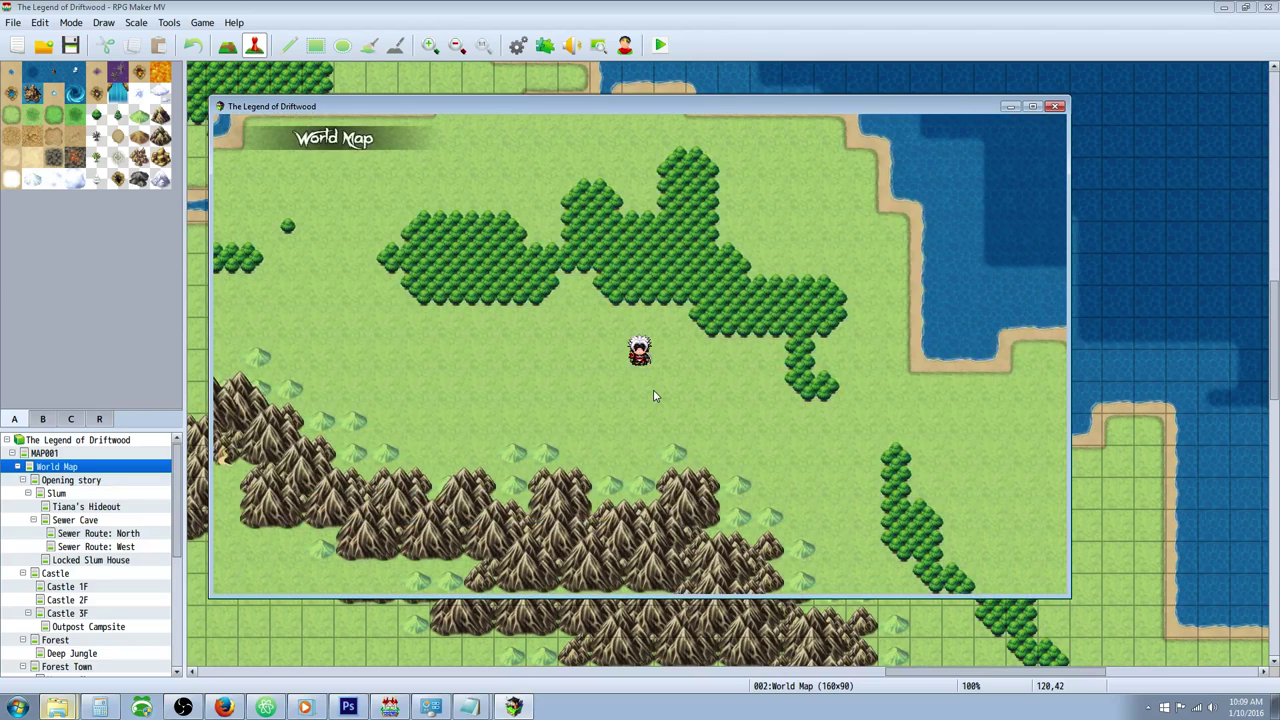
key(Escape)
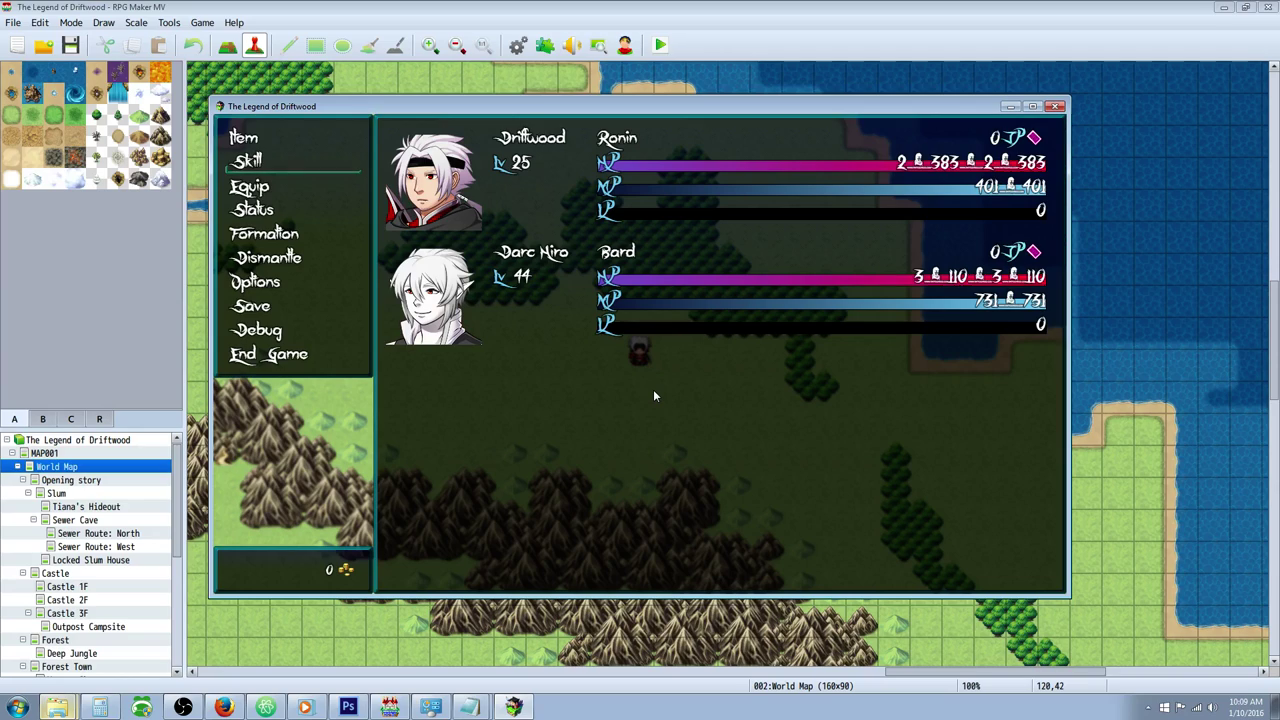
key(Up)
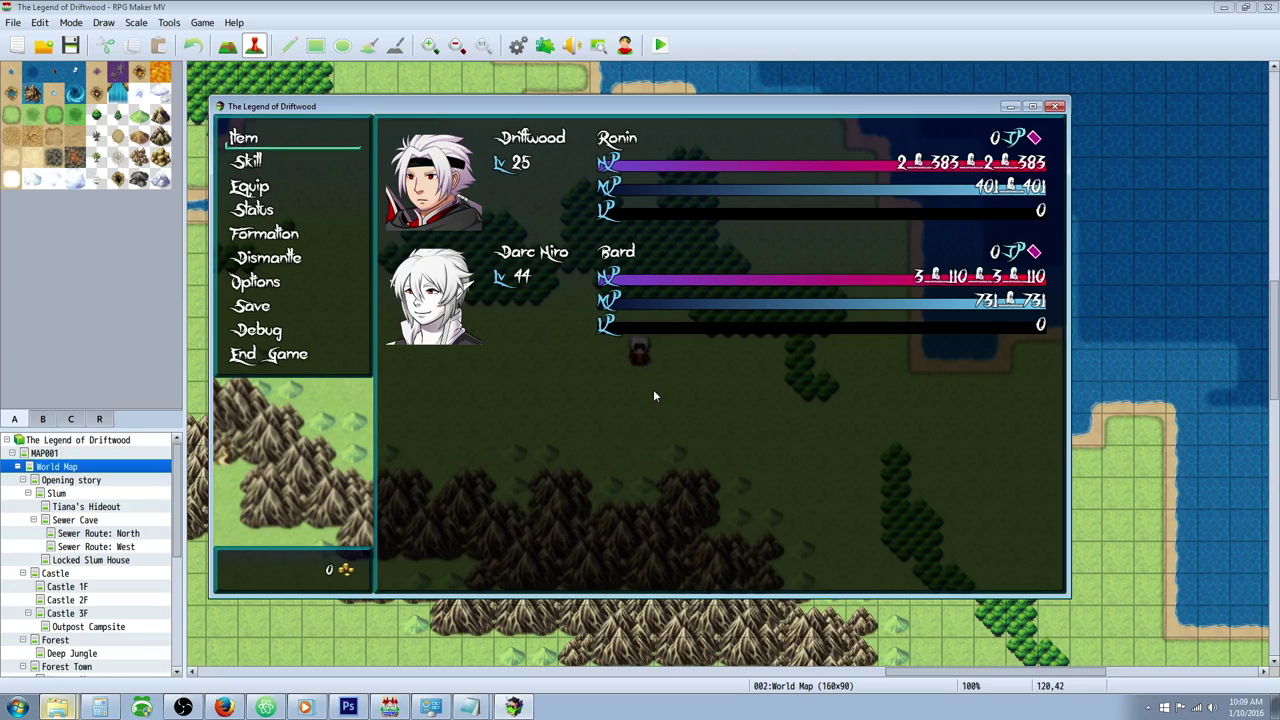
Inspect the darkcrystal and mplus-1m-regular font file details, then close the test game.
click(60, 705)
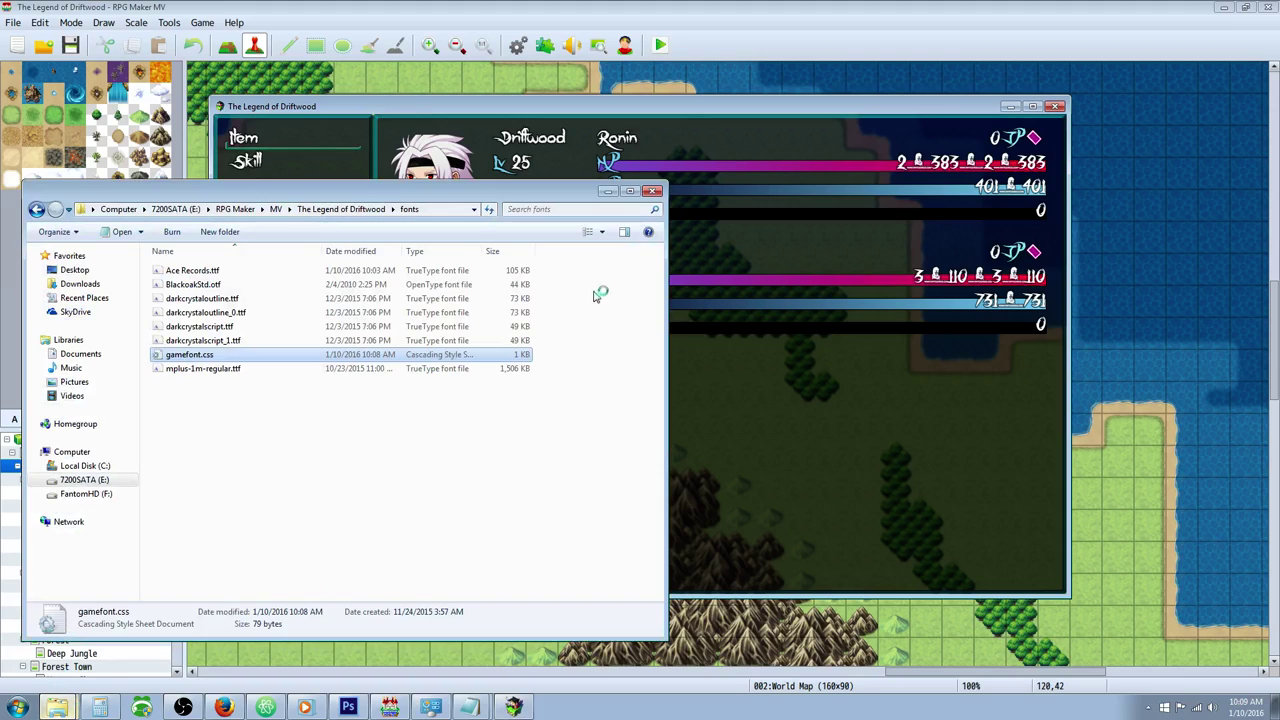
click(291, 440)
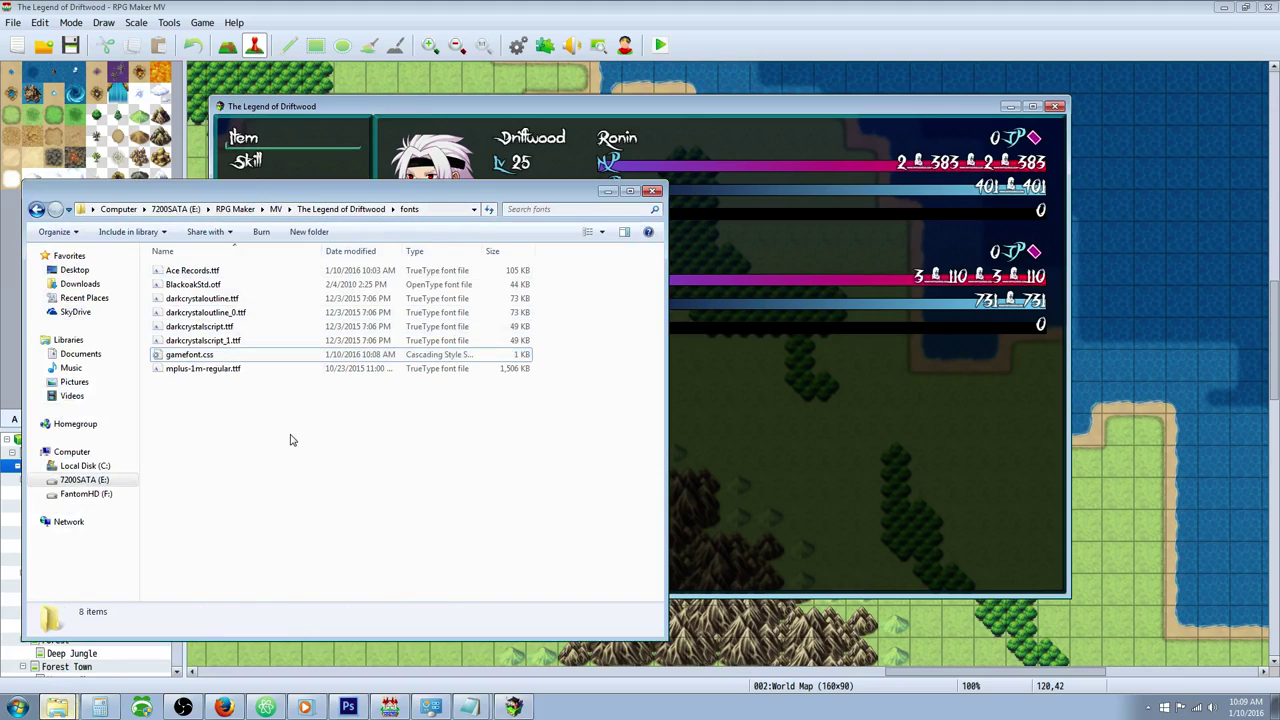
click(218, 330)
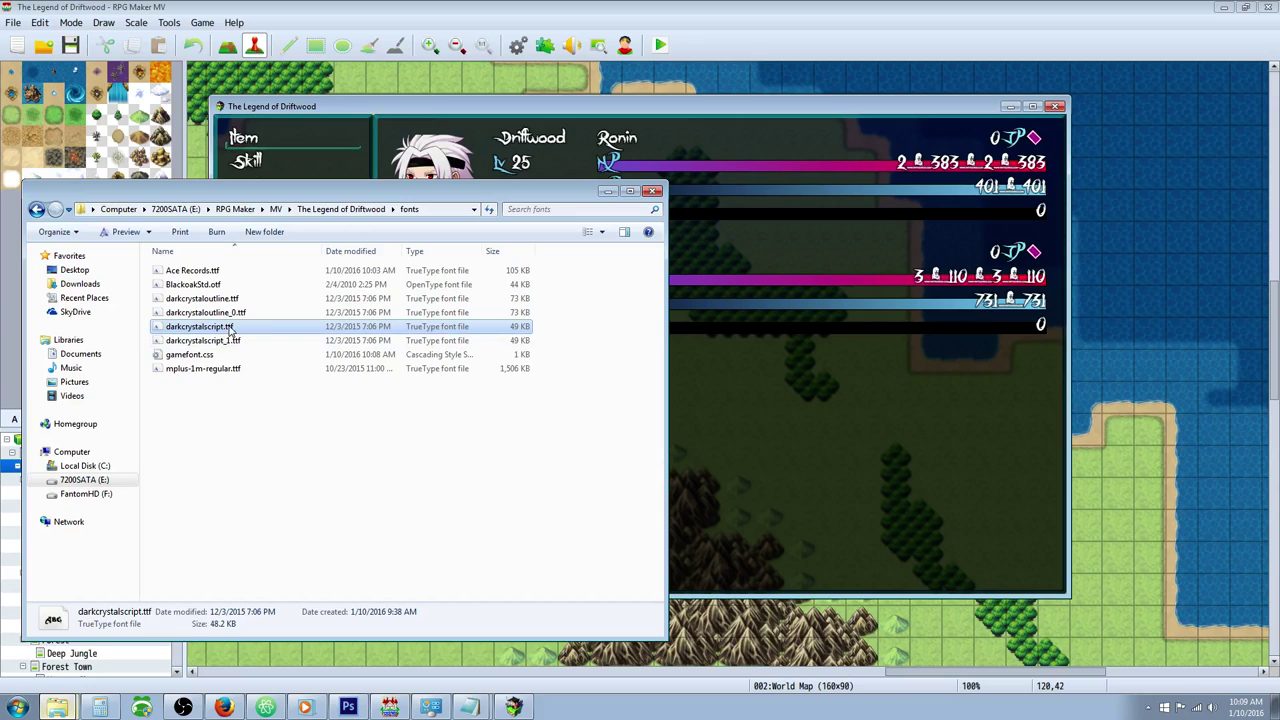
click(245, 313)
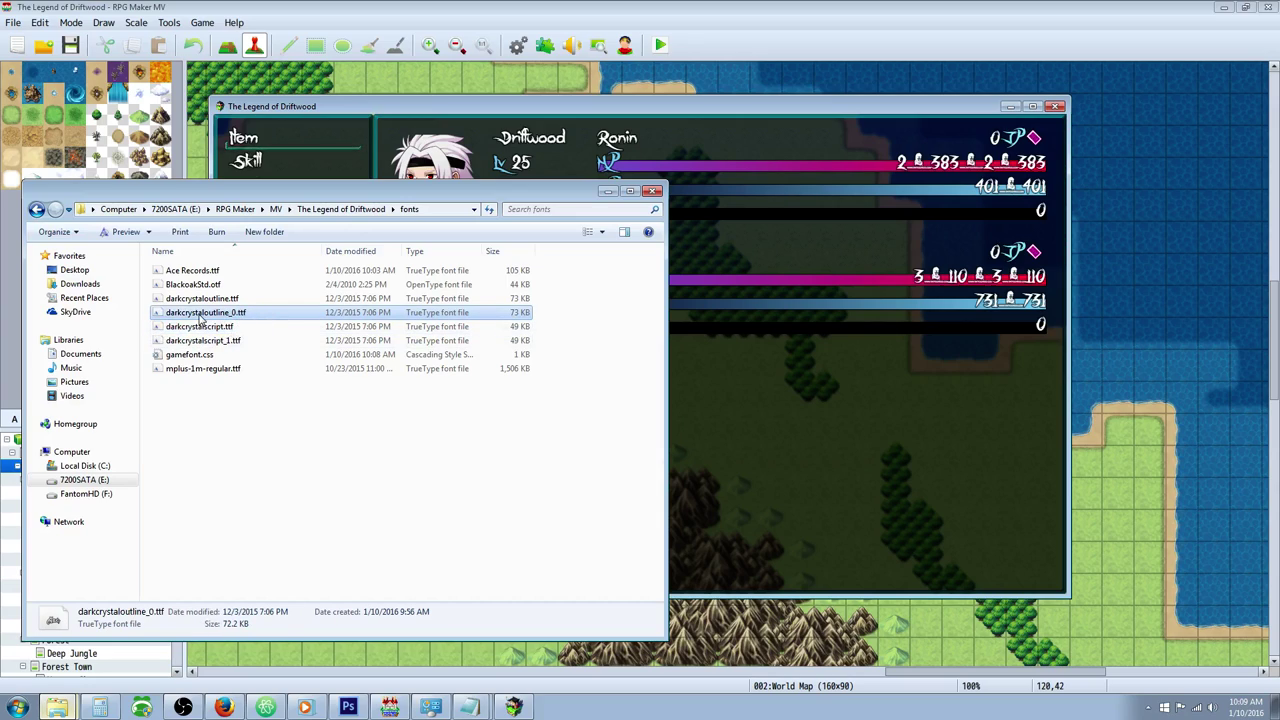
click(238, 368)
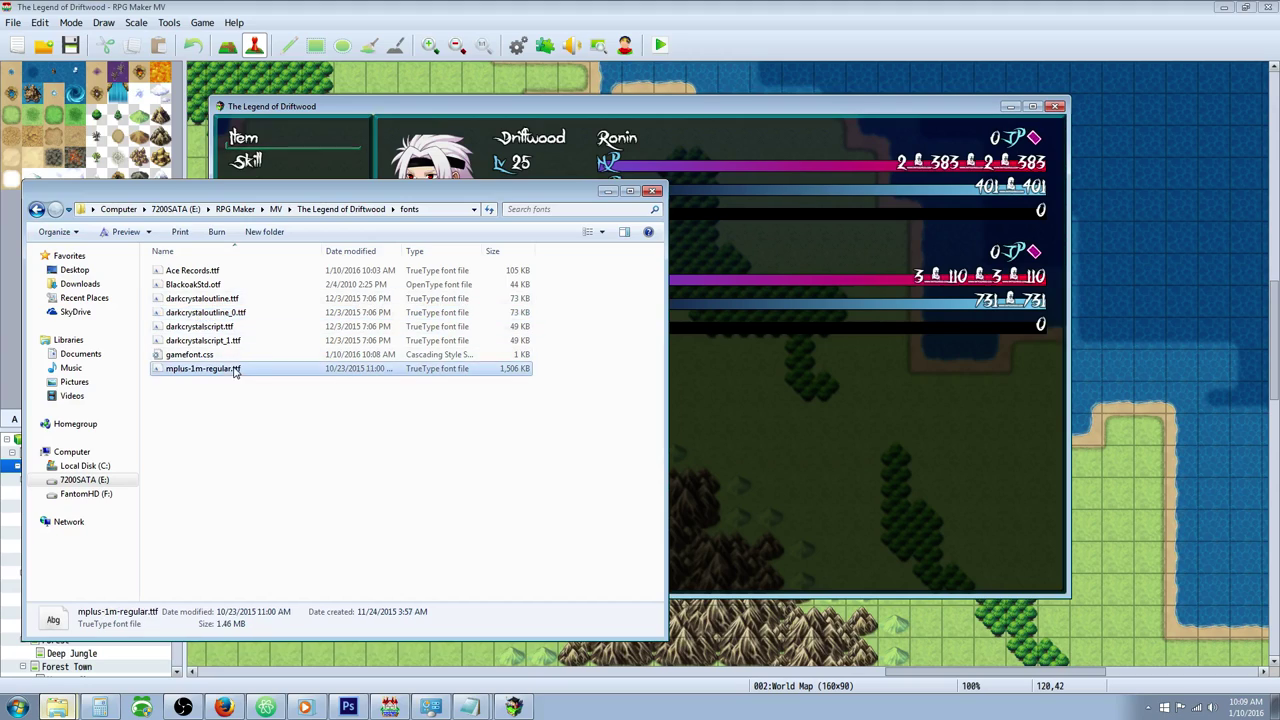
click(230, 341)
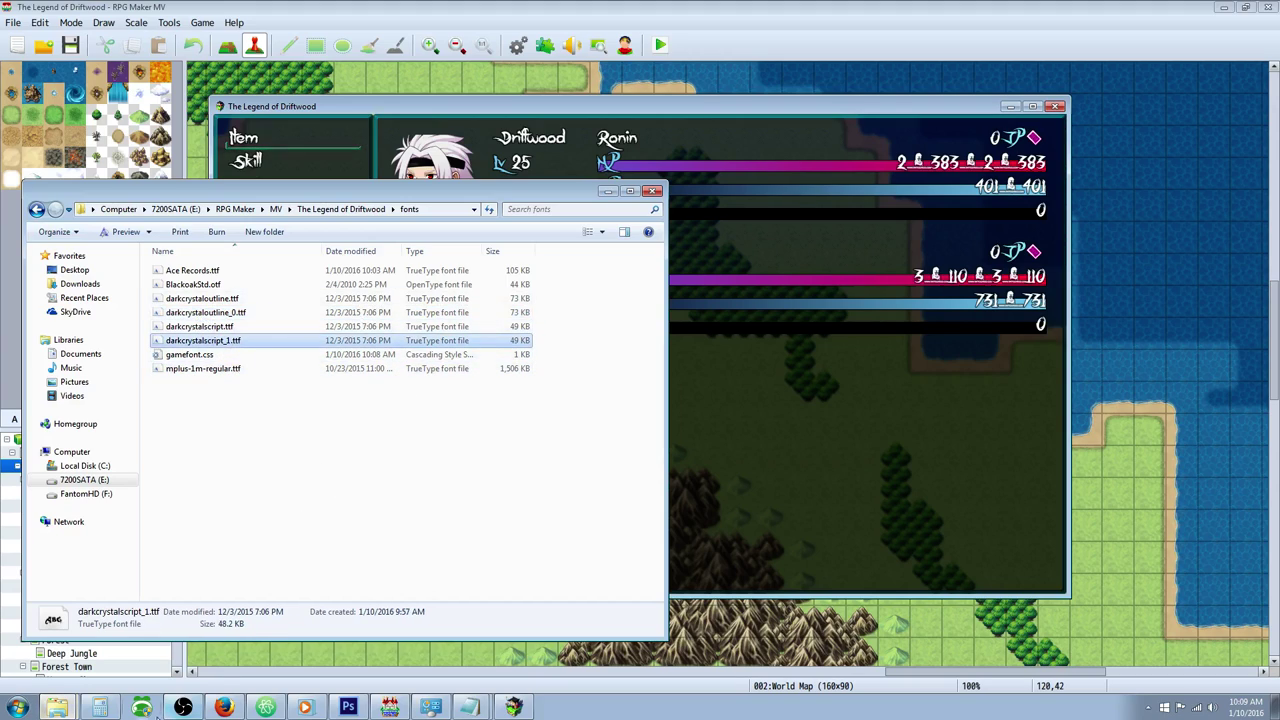
click(1055, 106)
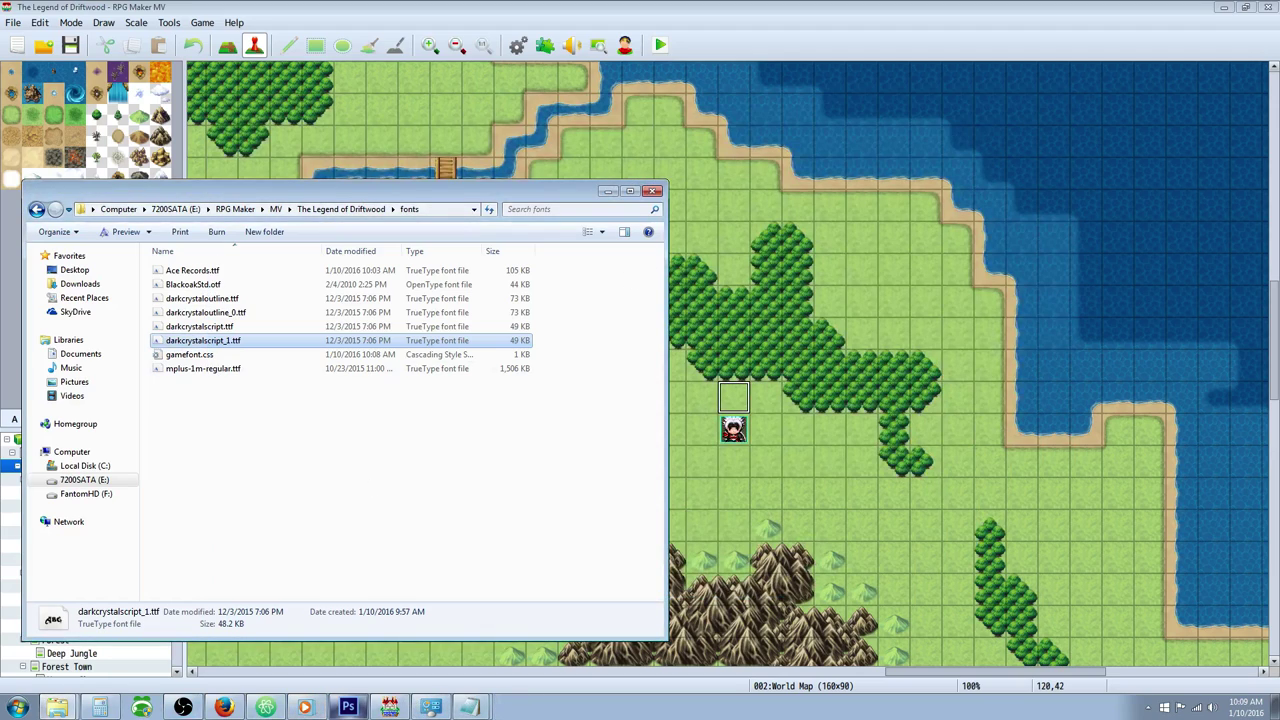
Copy the installed Ace Records Regular font from the Fonts list and return to the project's fonts folder.
click(431, 707)
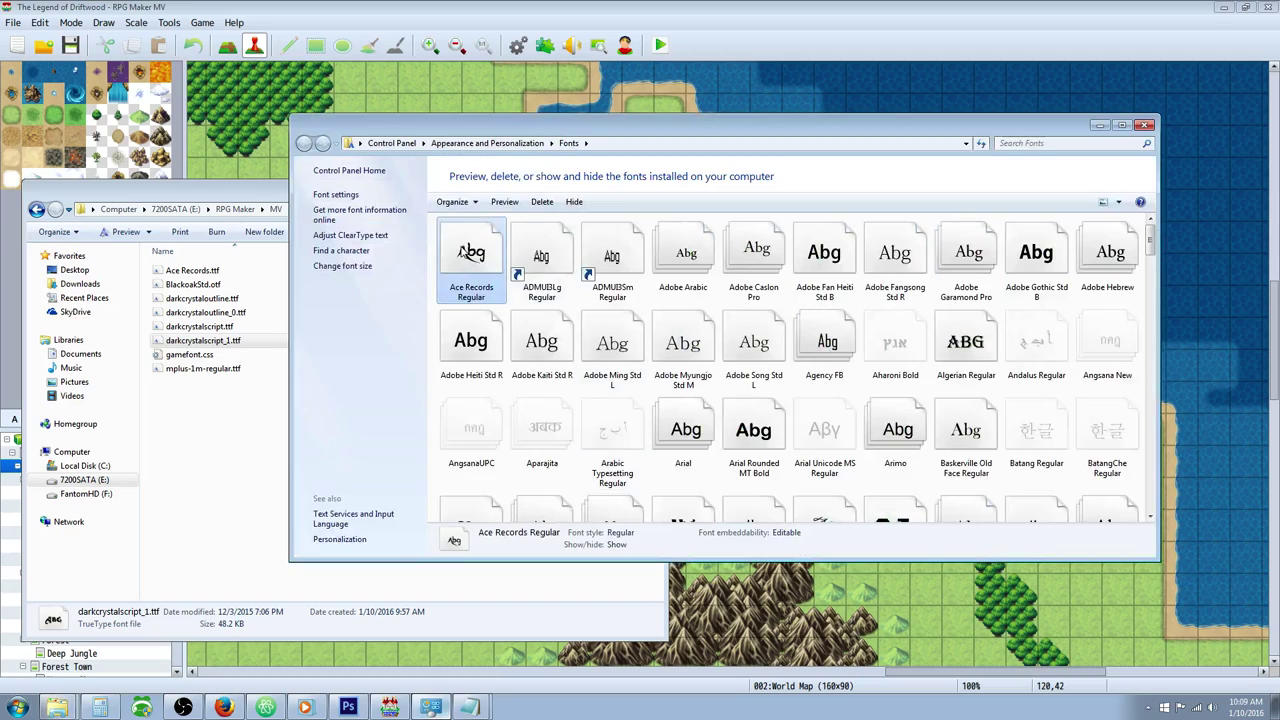
right_click(461, 250)
click(480, 306)
click(214, 408)
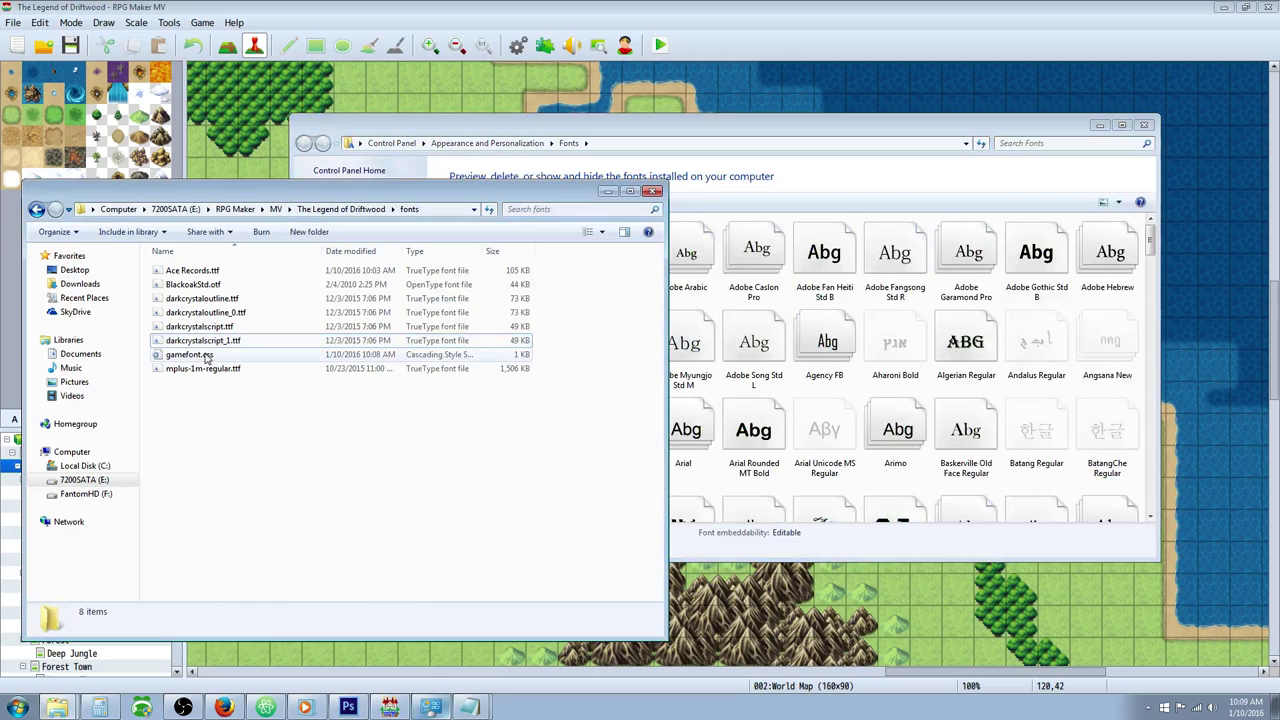